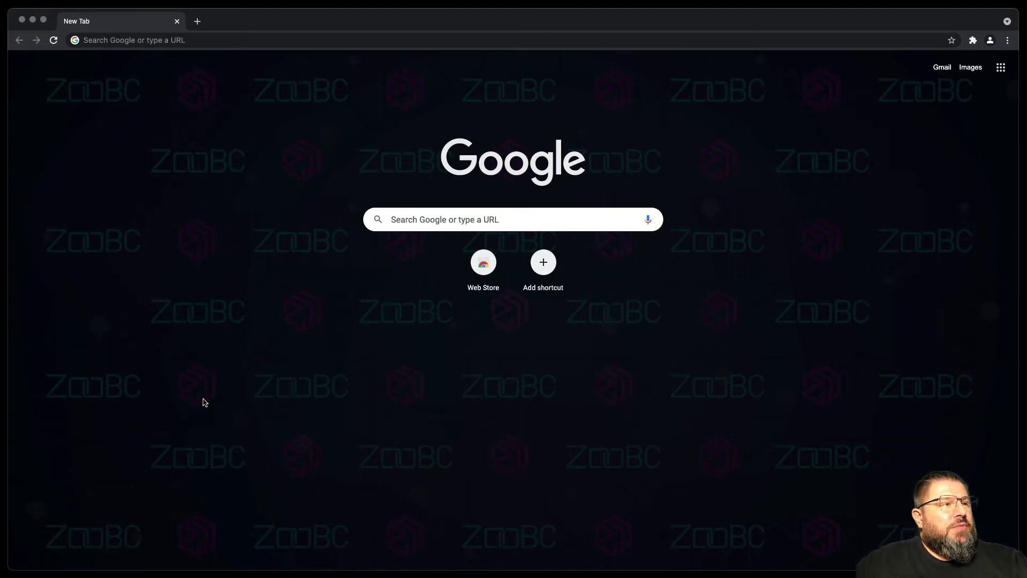
Go to the zoobc.one wallet site in the browser.
left_click(276, 42)
type("zoobc.")
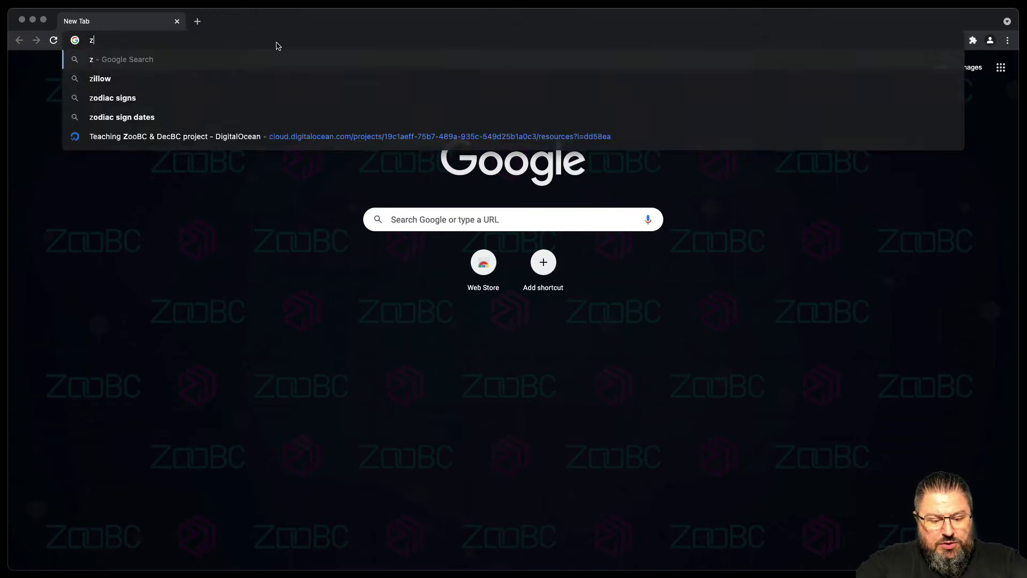
type("one")
key("Return")
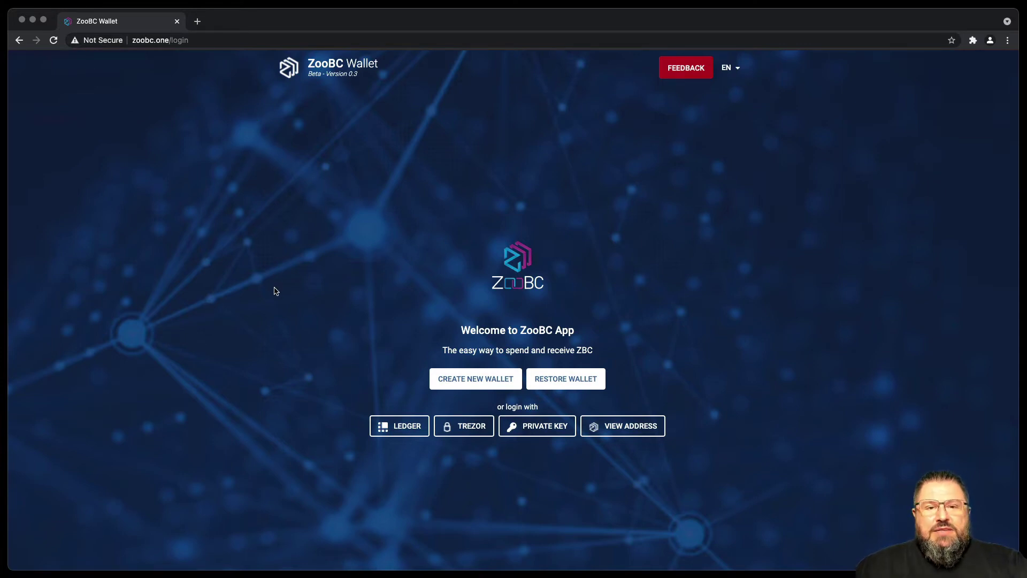
Start a new wallet, accept the funds-protection warning, and reveal the 24-word seed phrase.
left_click(480, 386)
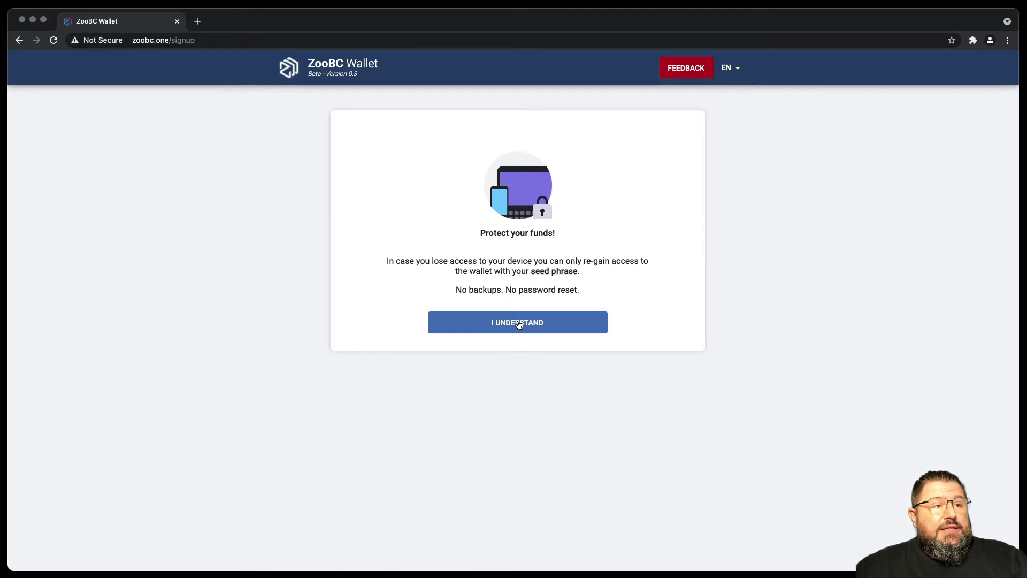
left_click(519, 324)
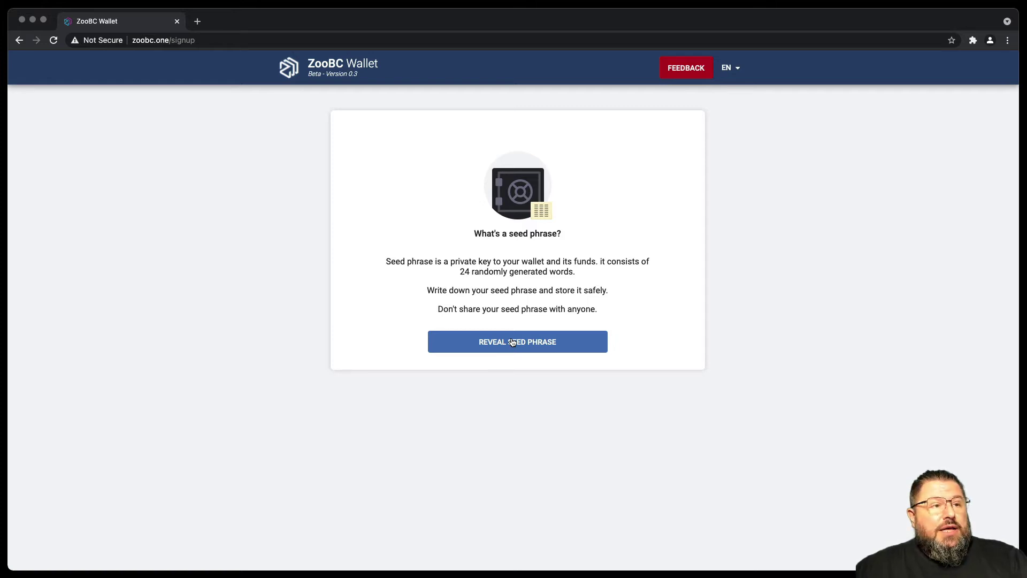
left_click(512, 342)
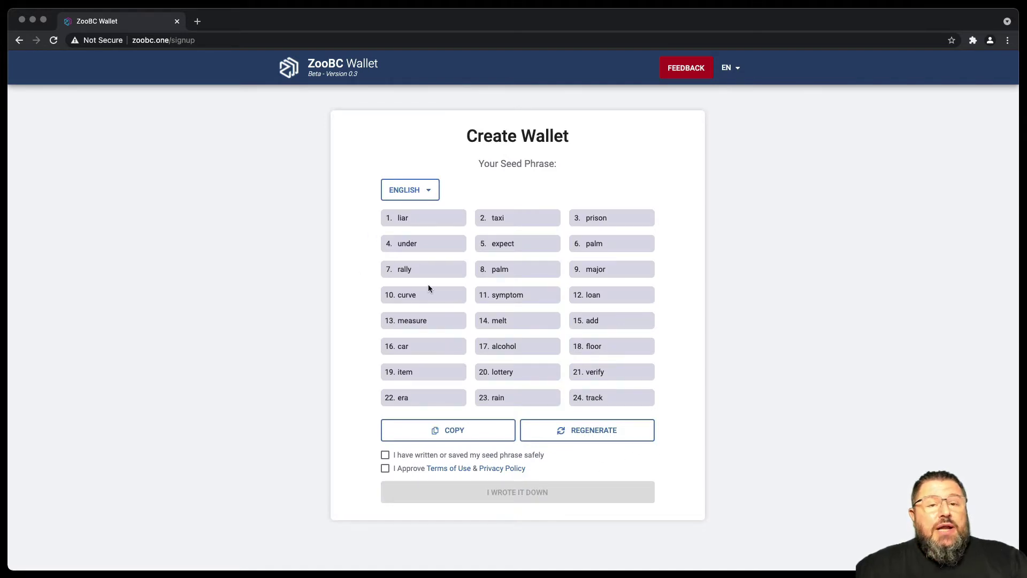
Switch the seed phrase language to Italian, then French, then back to English.
left_click(430, 190)
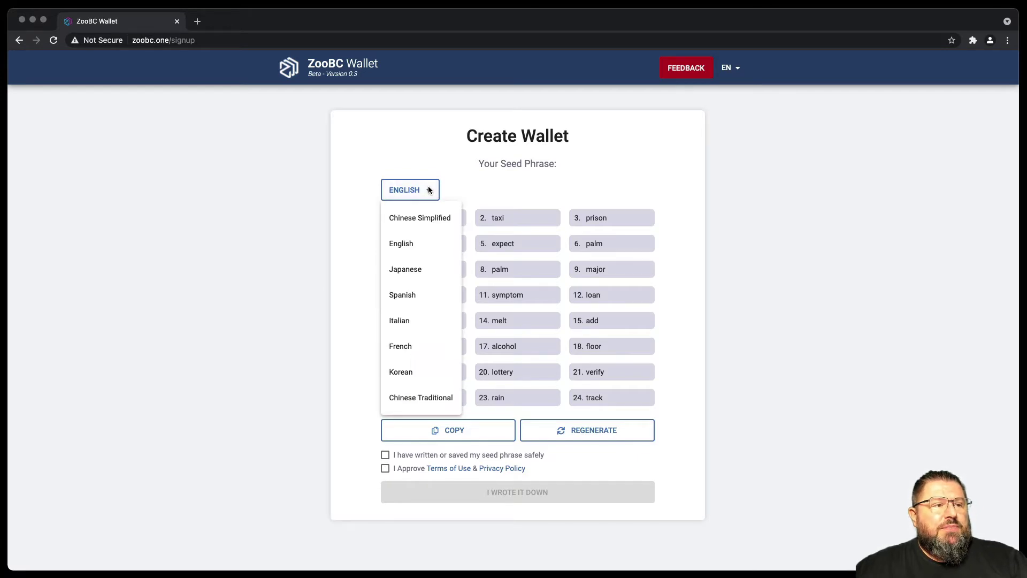
left_click(406, 320)
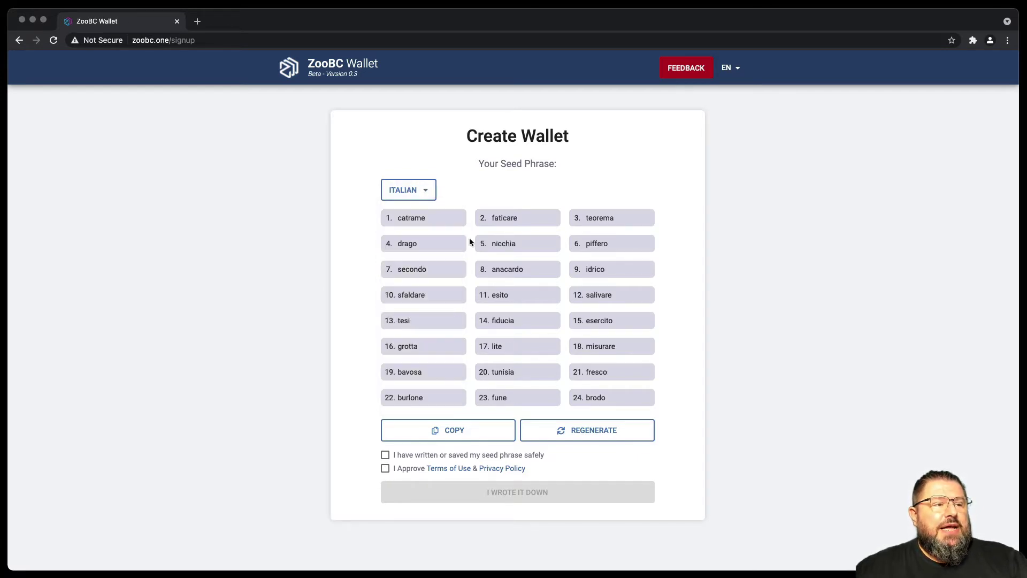
left_click(426, 191)
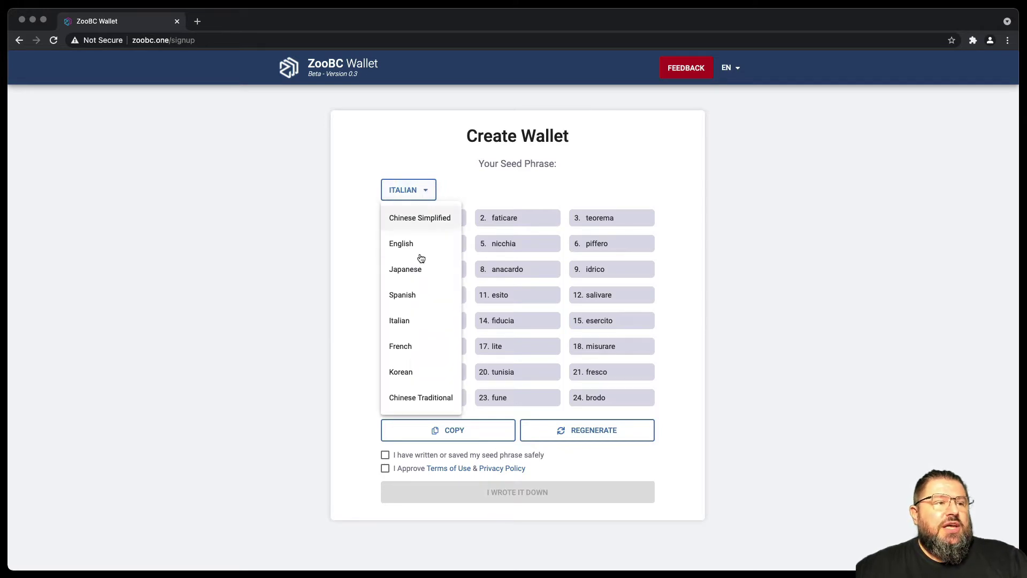
left_click(410, 345)
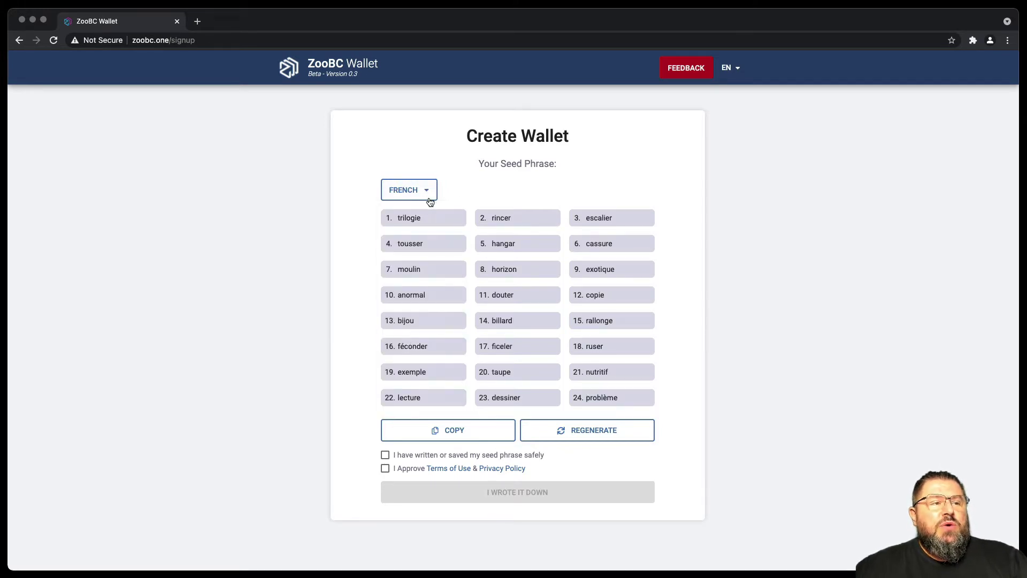
left_click(426, 189)
left_click(412, 244)
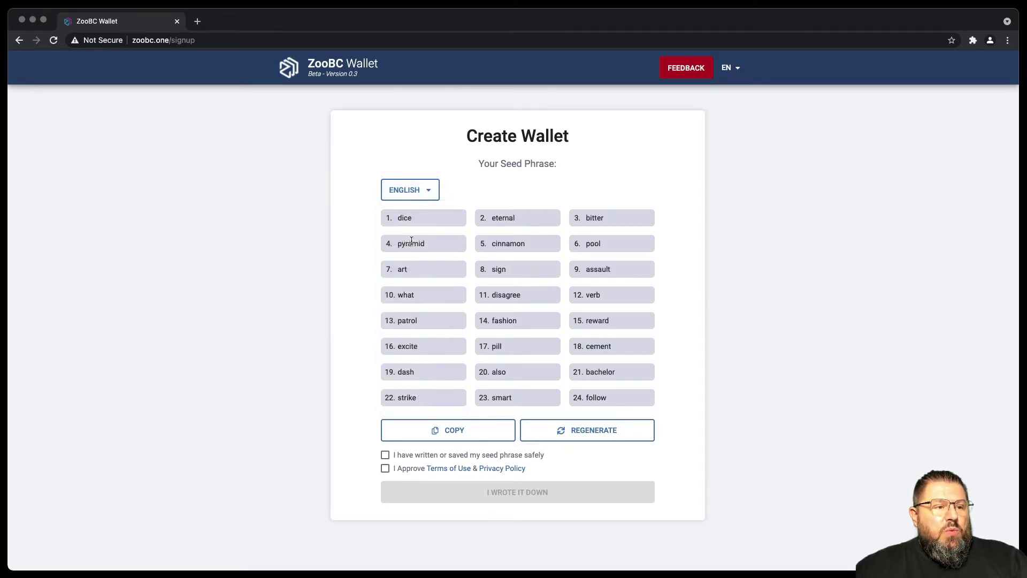
Copy the seed phrase and paste it into the untitled BBEdit document.
left_click(439, 434)
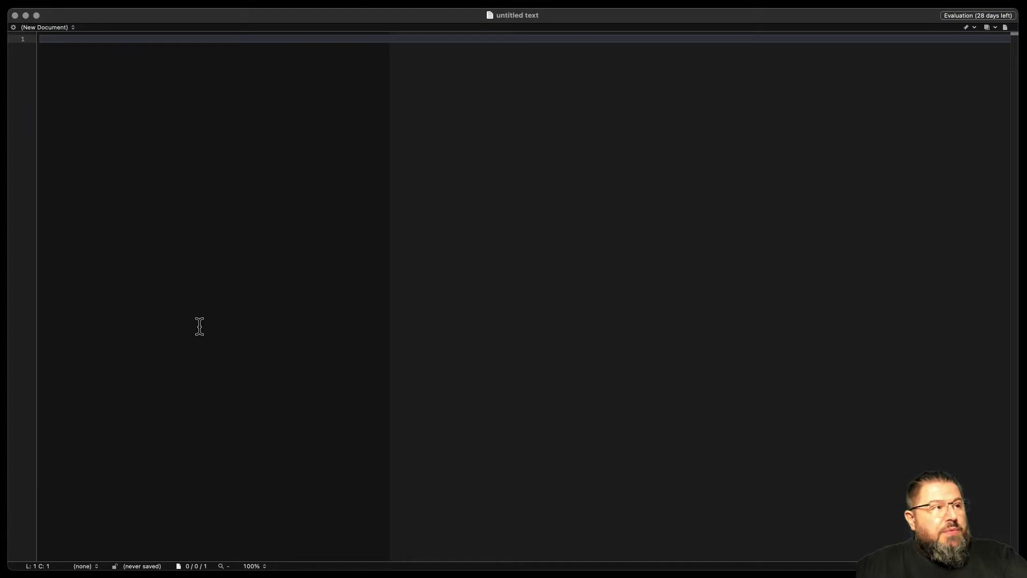
key("super+v")
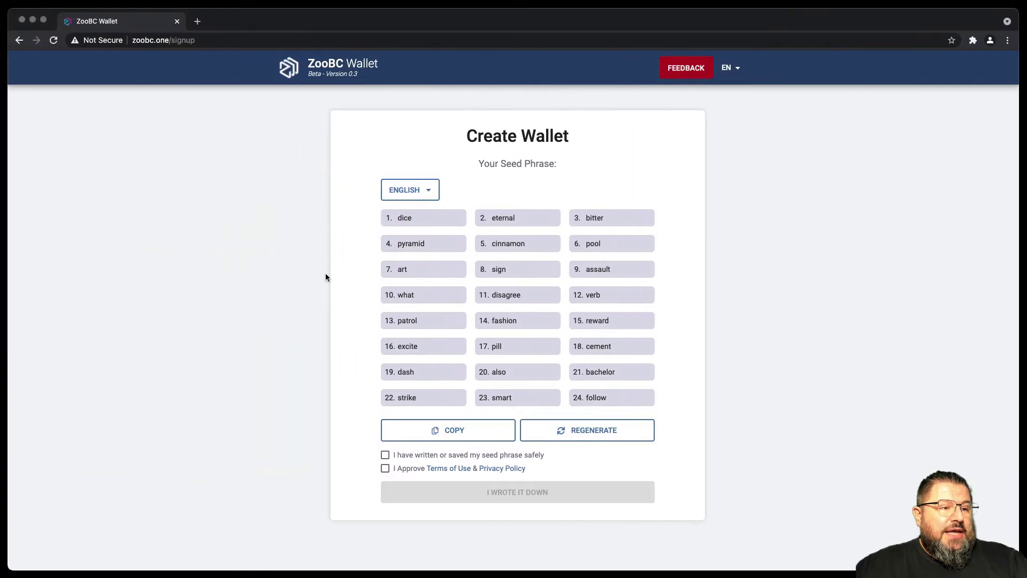
Tick the 'seed phrase saved' and 'I Approve Terms of Use' checkboxes.
left_click(385, 456)
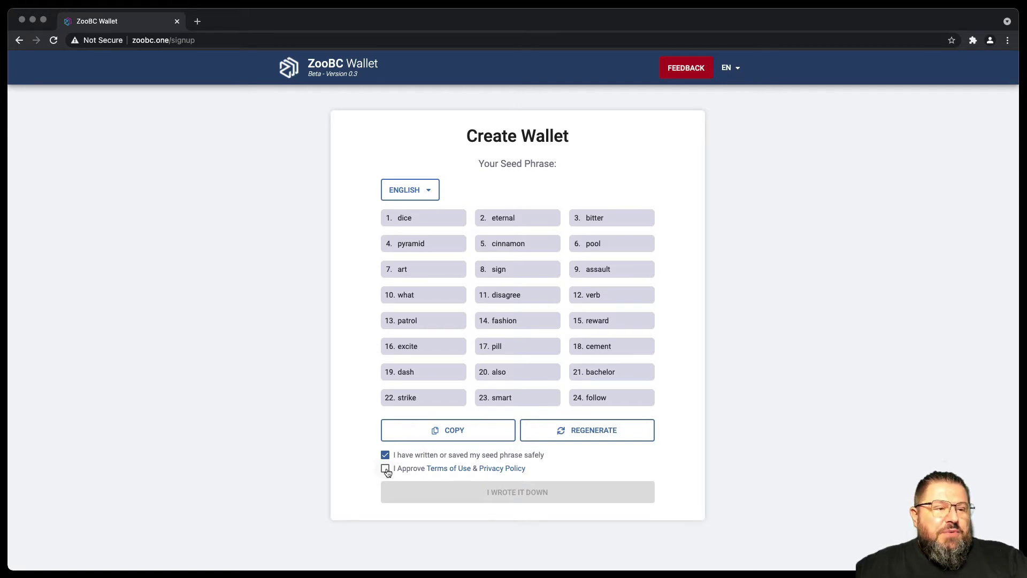
left_click(387, 471)
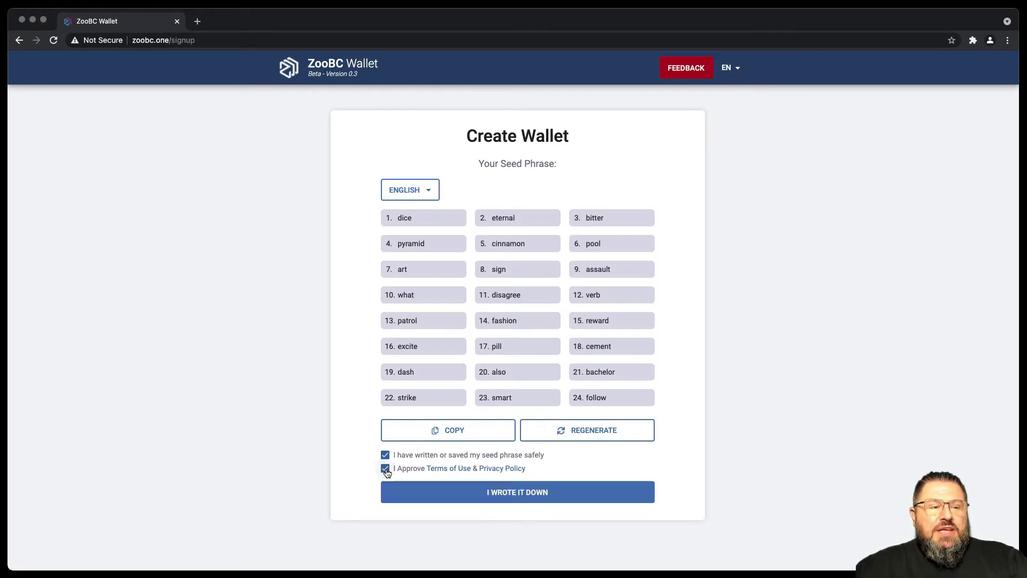
Continue to seed phrase confirmation and enter word #11 'disagree' copied from BBEdit.
left_click(522, 496)
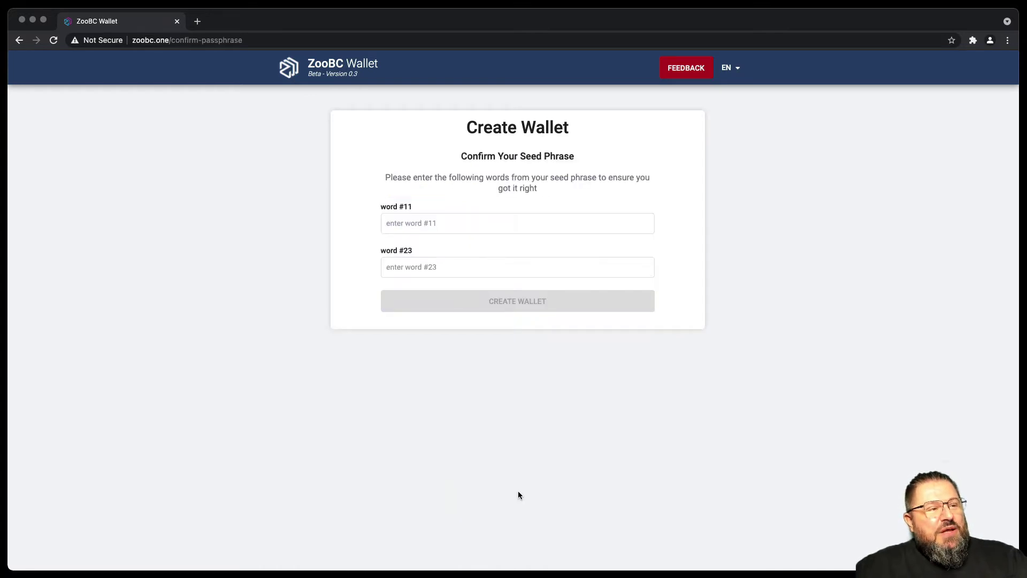
left_click(431, 267)
key("super+Tab")
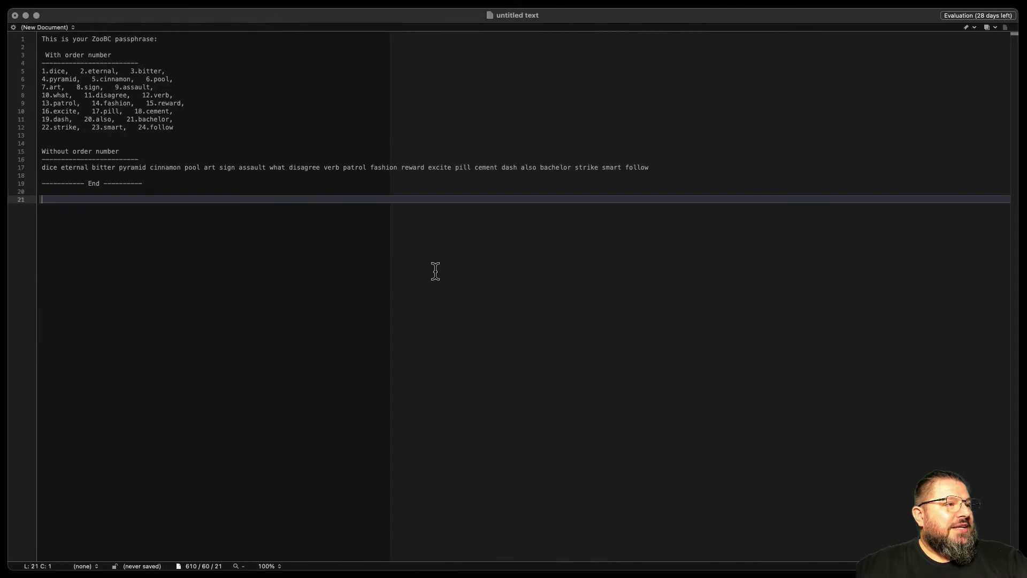
double_click(107, 96)
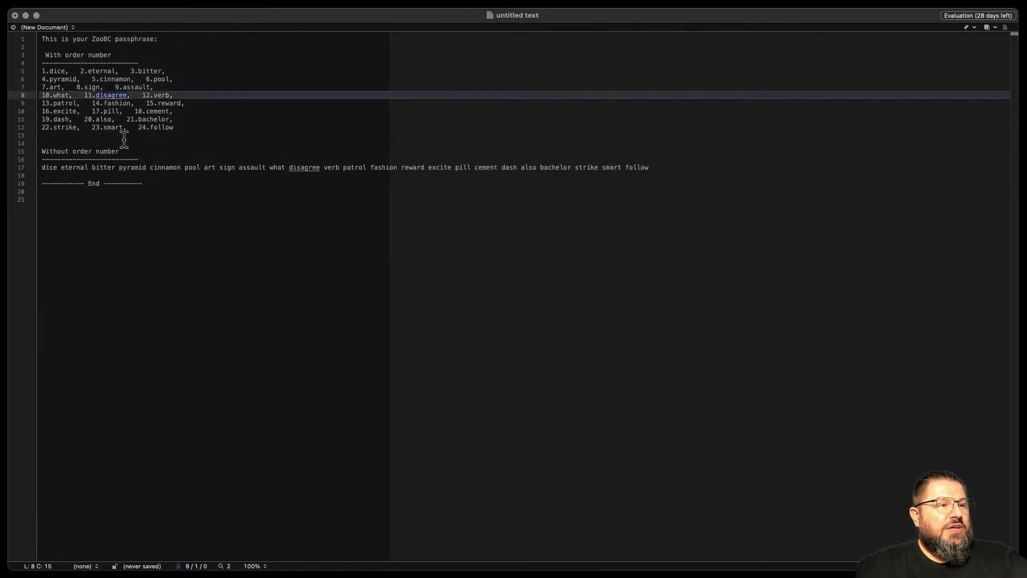
key("super+Tab")
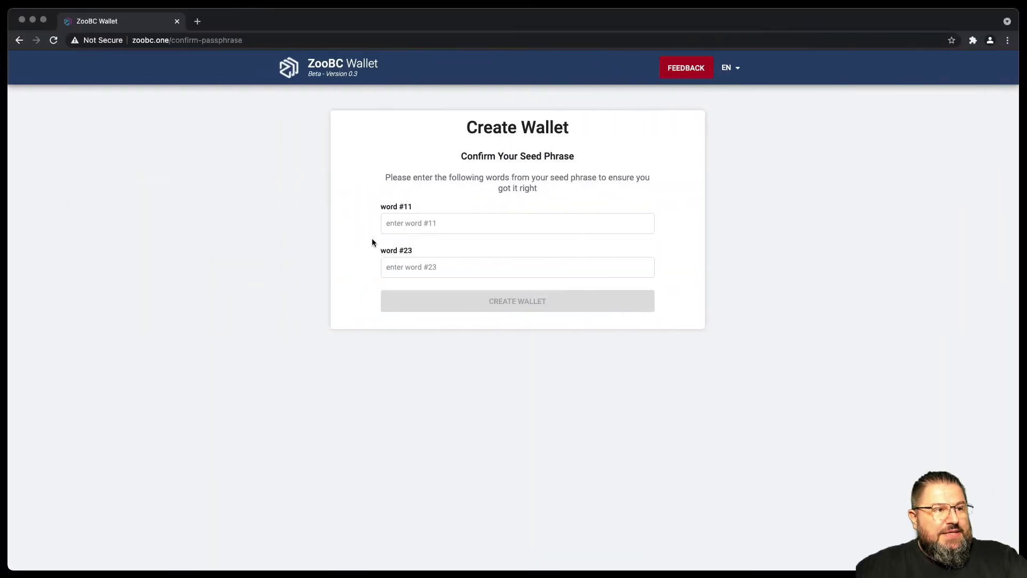
left_click(400, 220)
key("super+v")
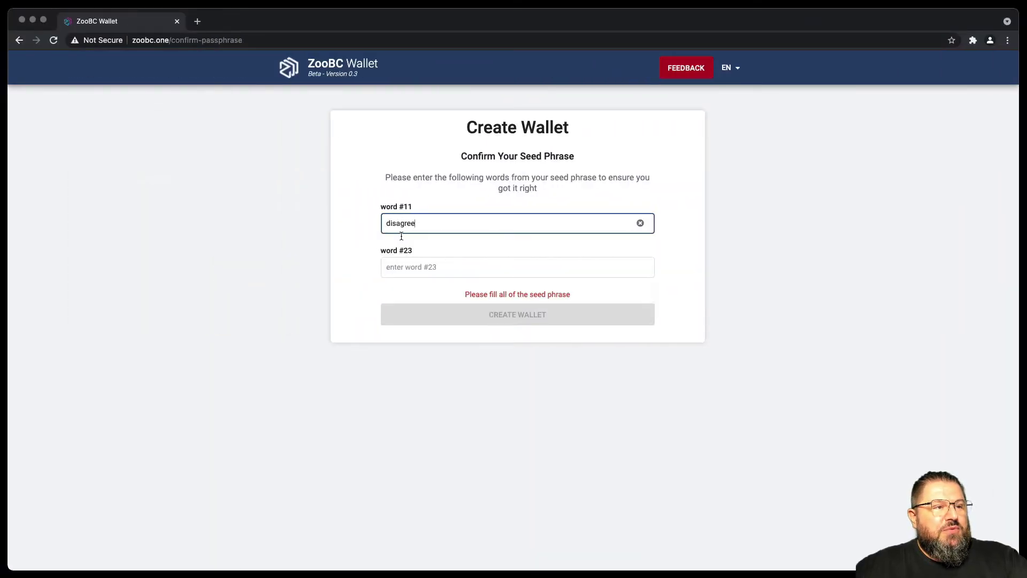
Enter word #23 'smart' copied from the BBEdit passphrase text.
left_click(416, 265)
key("super+Tab")
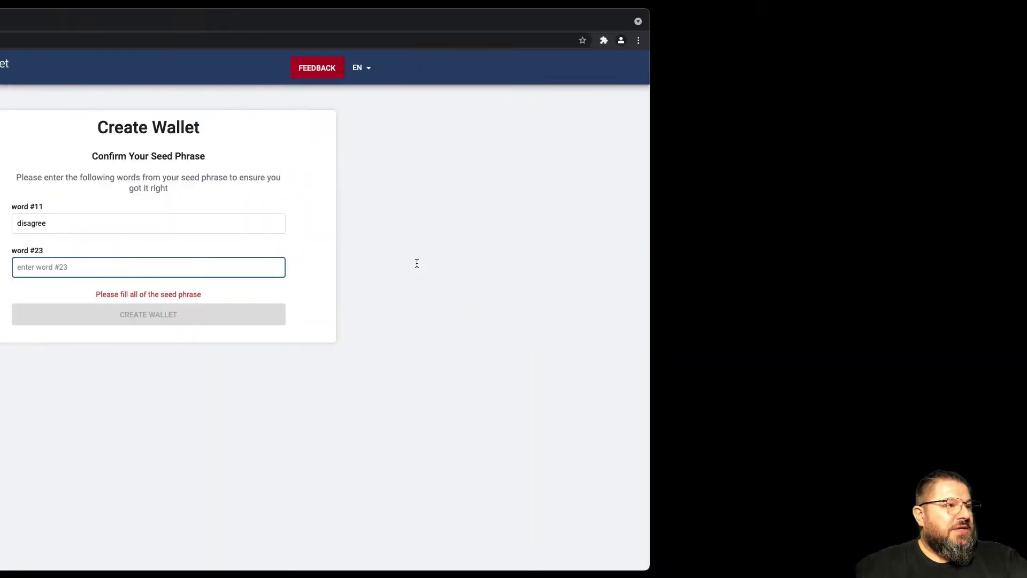
double_click(113, 128)
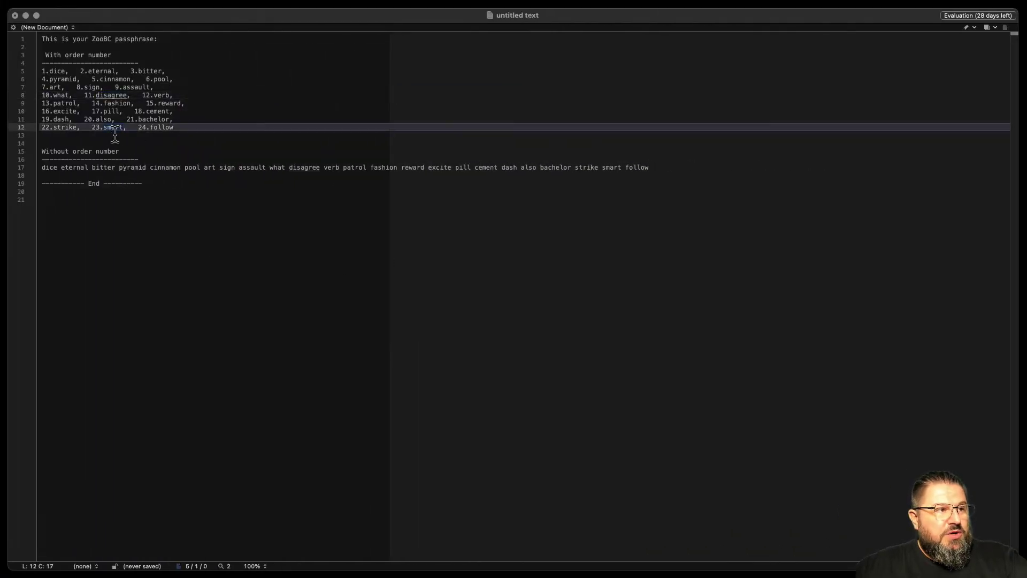
key("super+Tab")
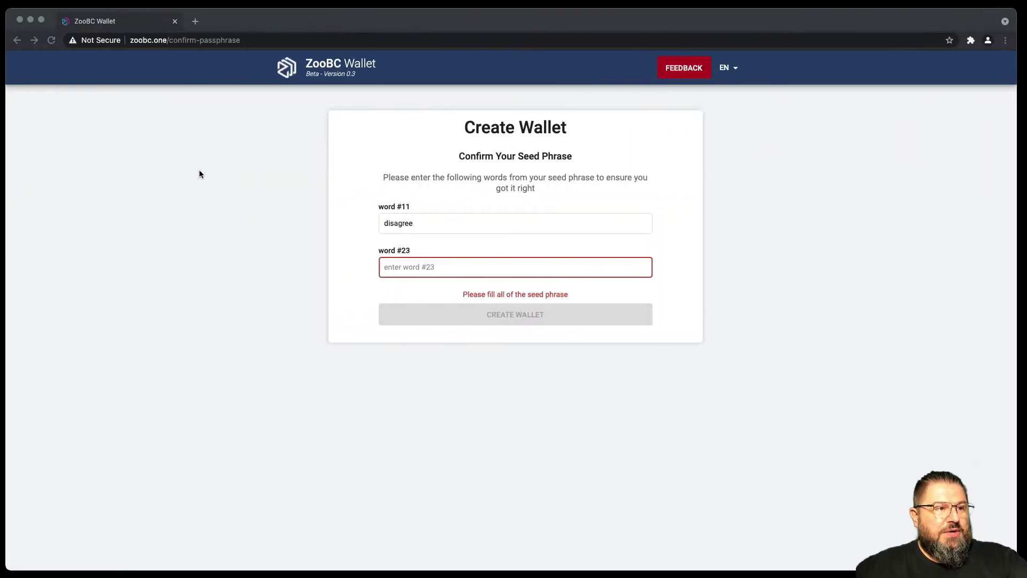
key("super+v")
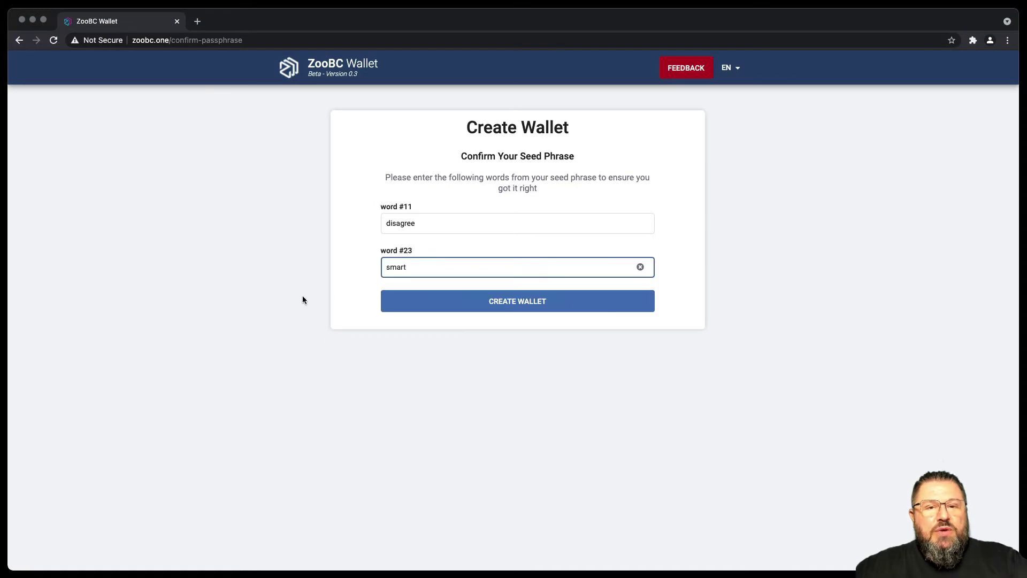
Create the wallet, then set and confirm a six-digit PIN.
left_click(510, 304)
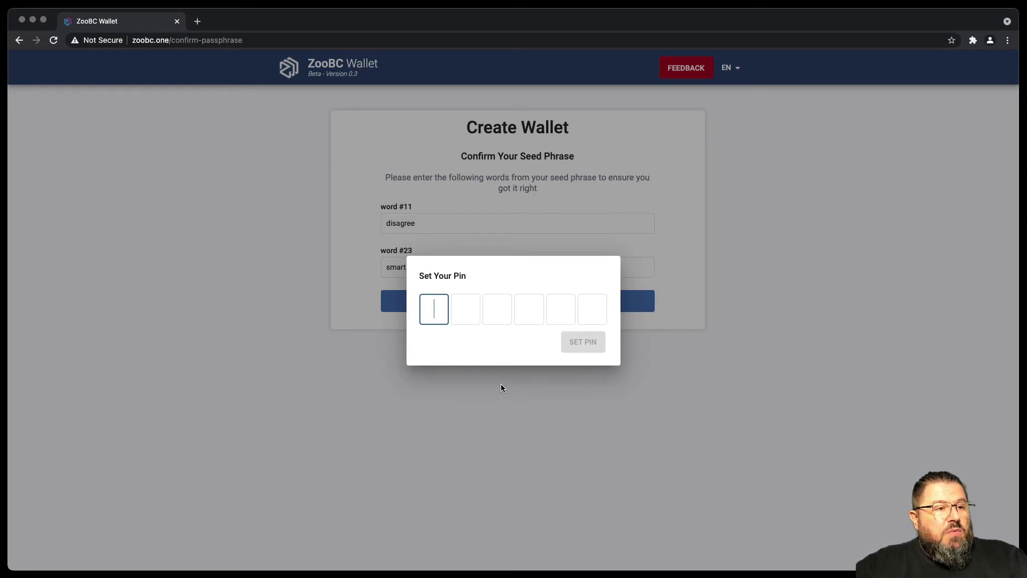
type("123")
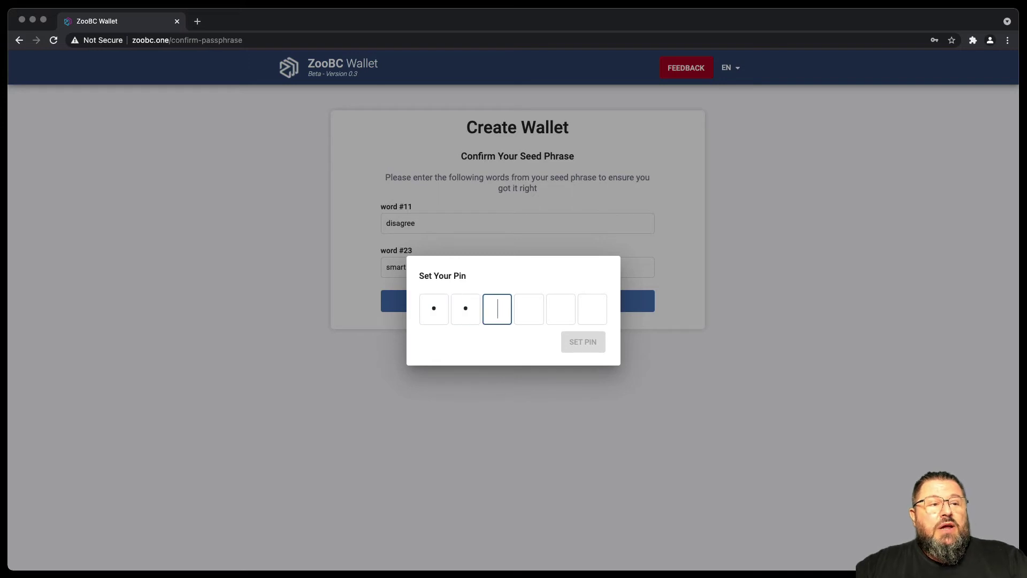
type("456")
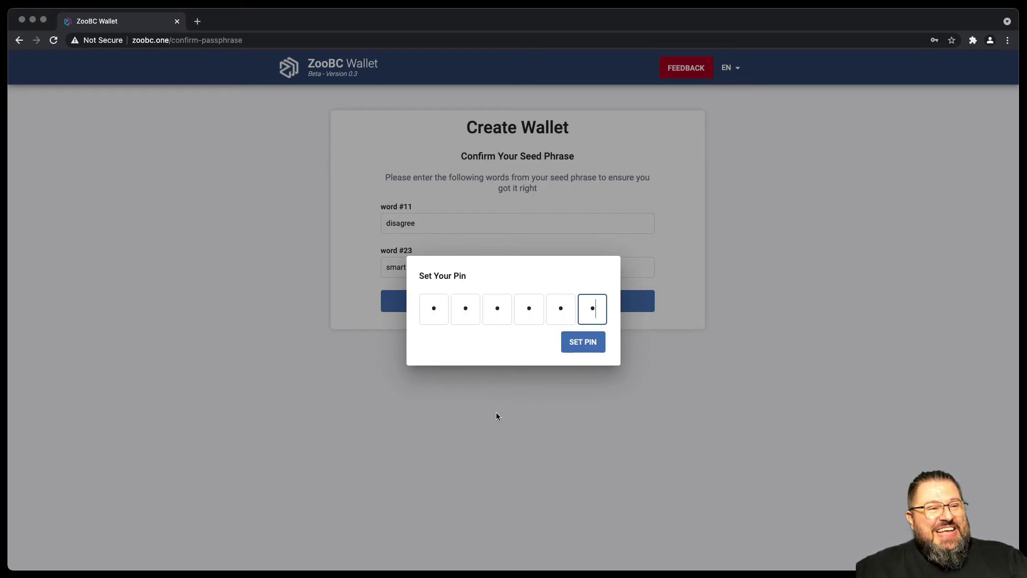
left_click(584, 341)
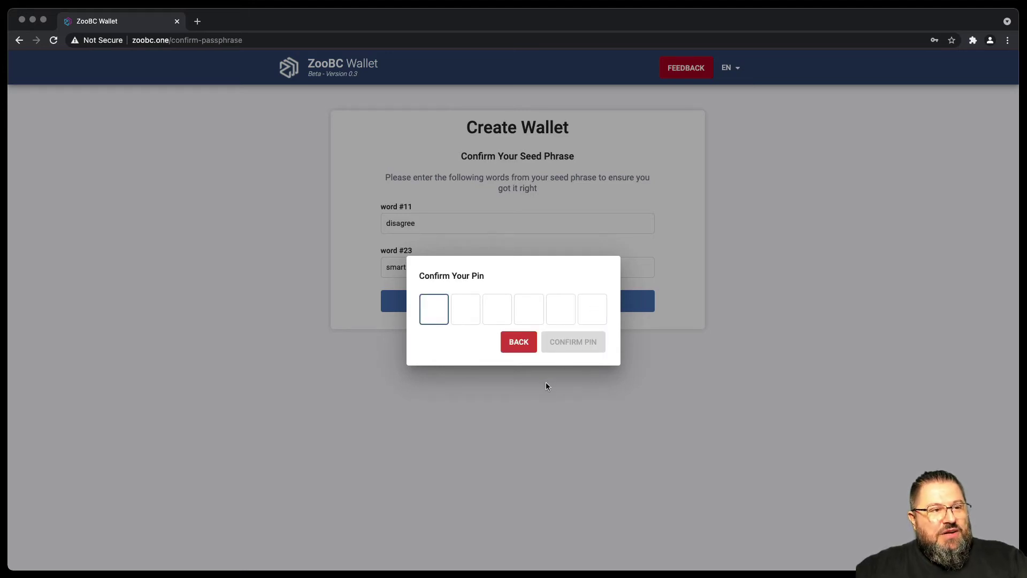
type("12345")
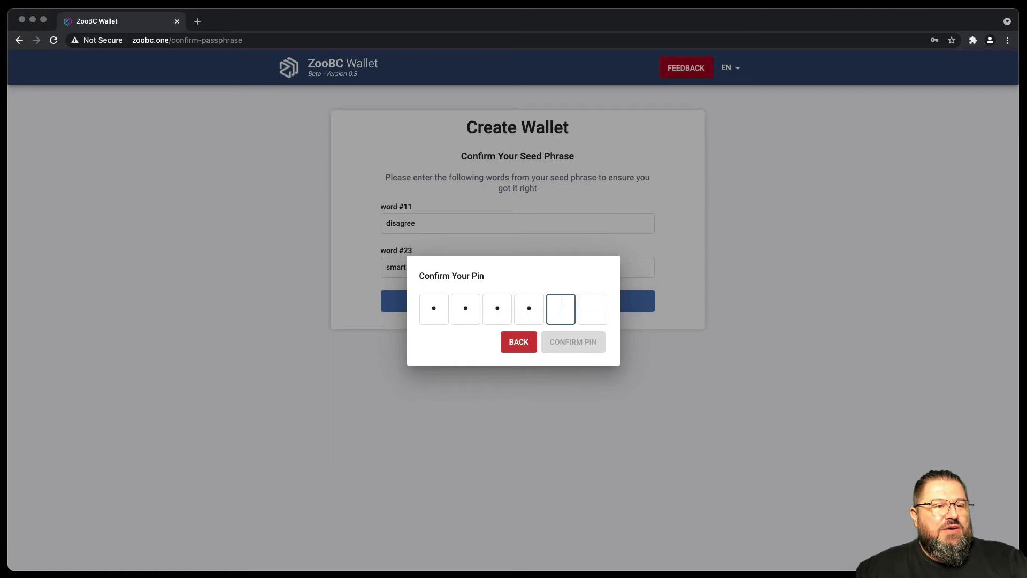
type("6")
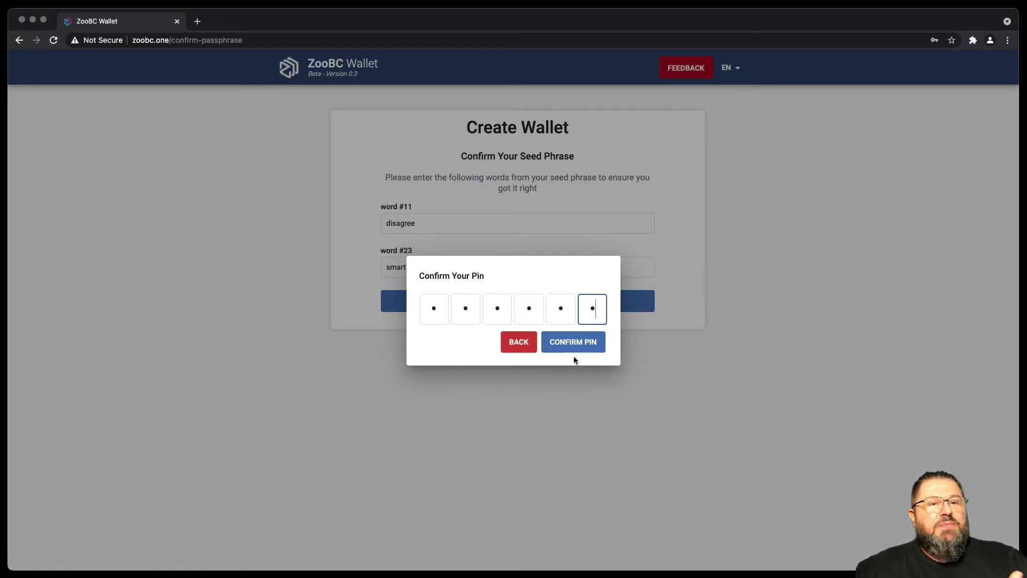
left_click(577, 352)
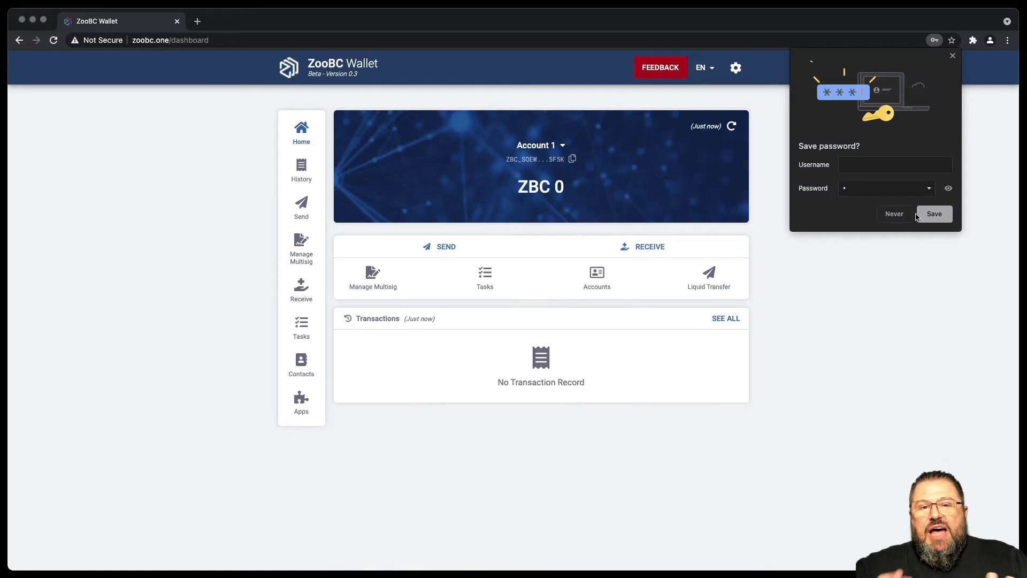
Decline Chrome's offer to save the password.
left_click(894, 214)
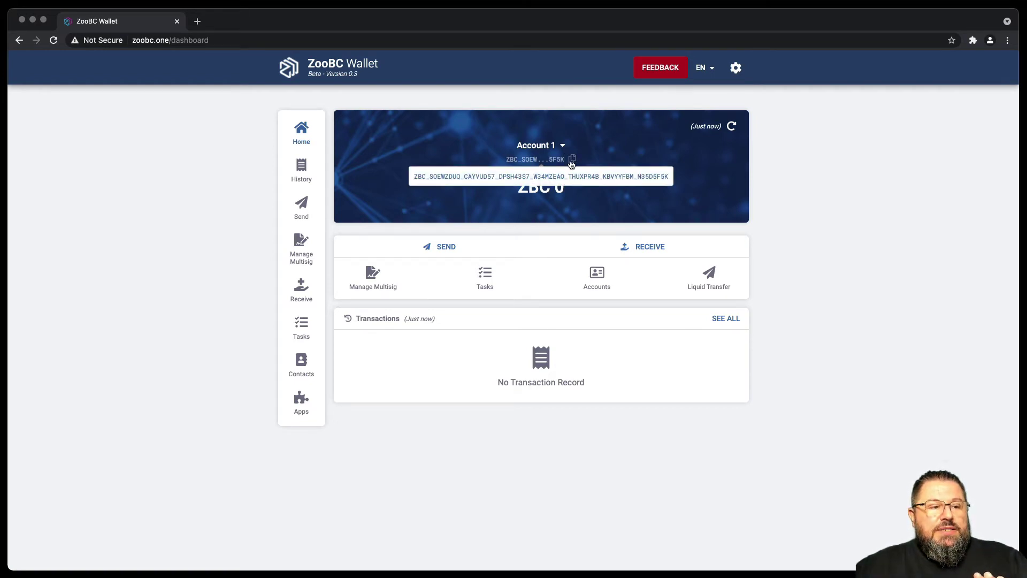
Copy Account 1's full address and paste it into the BBEdit passphrase document.
left_click(573, 160)
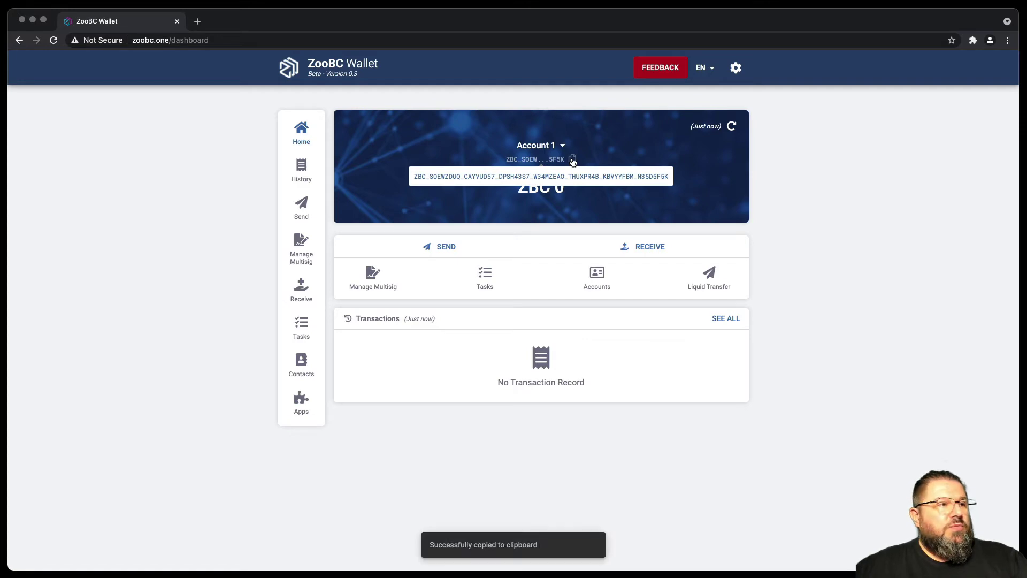
key("super+Tab")
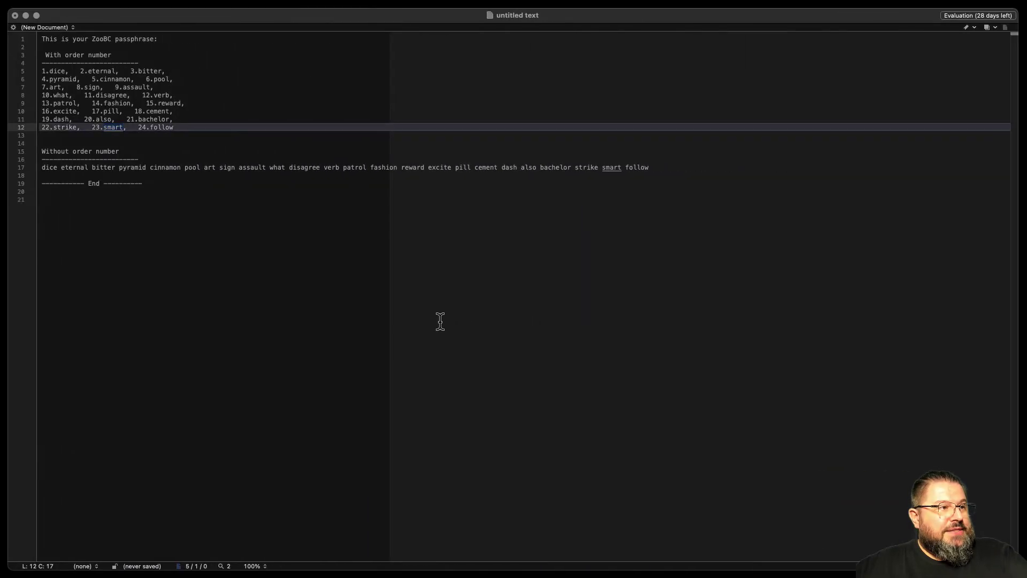
key("super+v")
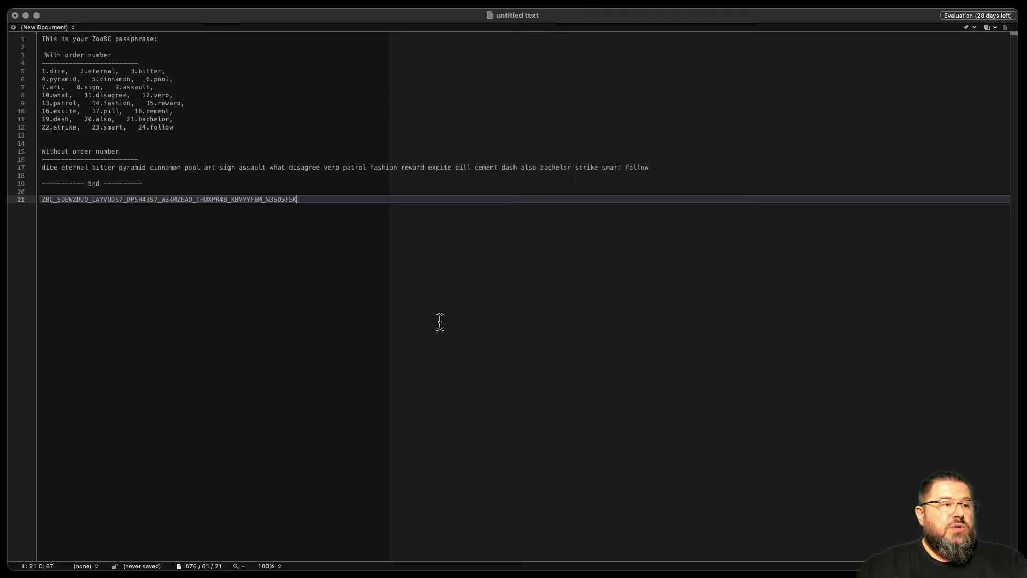
key("Return")
key("Return")
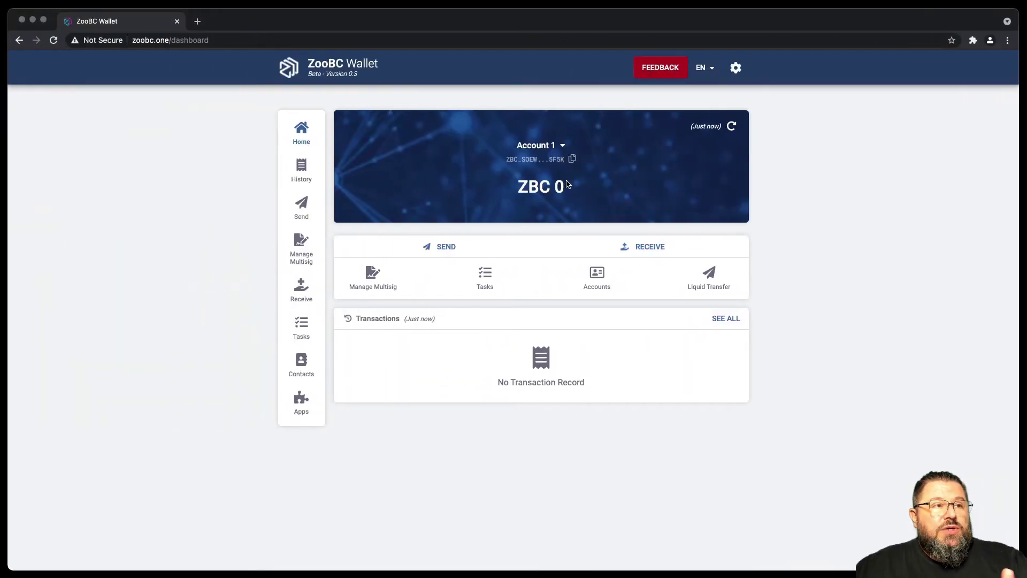
Add a new account named Account 2 from the Accounts list.
left_click(597, 276)
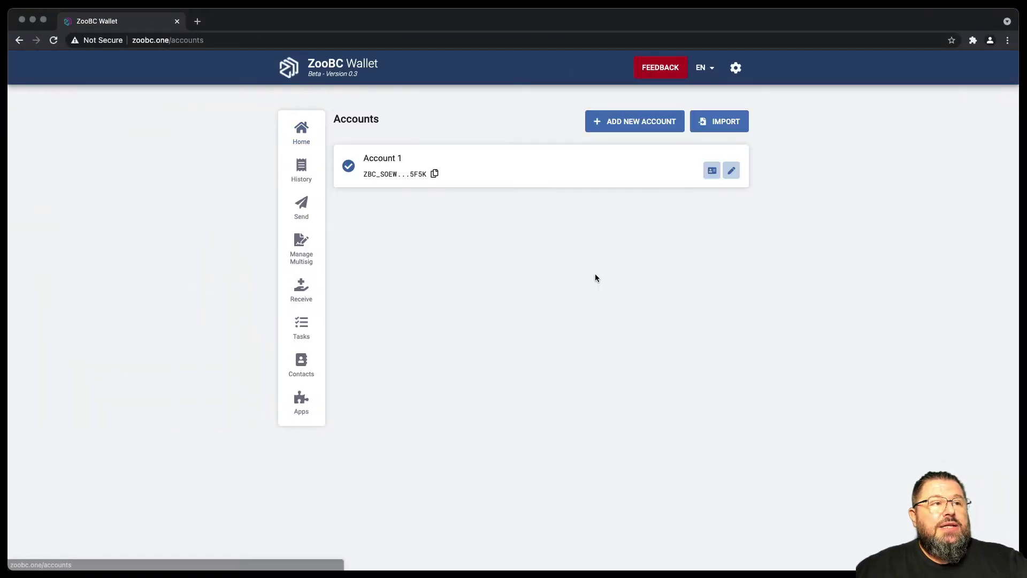
left_click(625, 120)
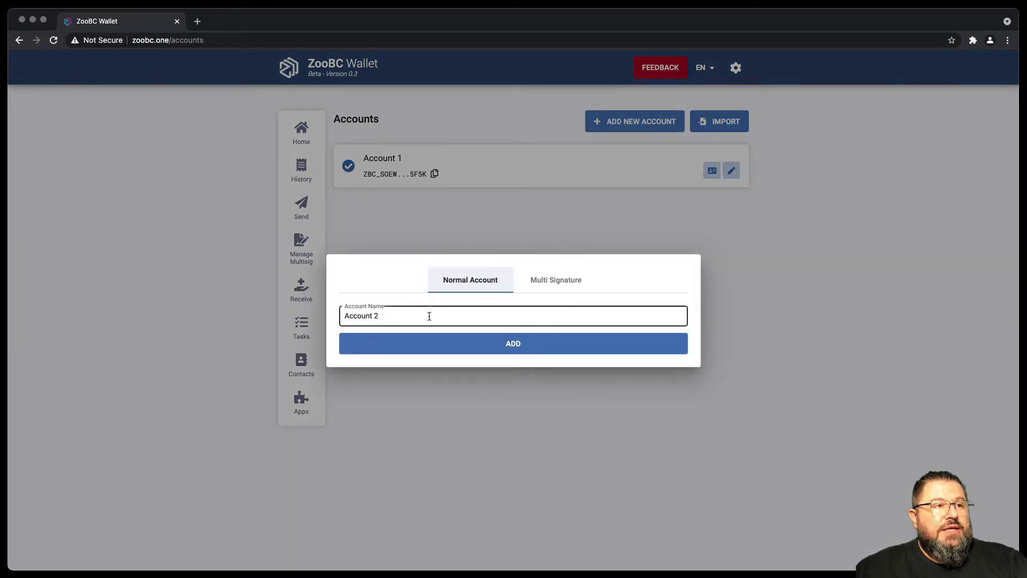
left_click(507, 345)
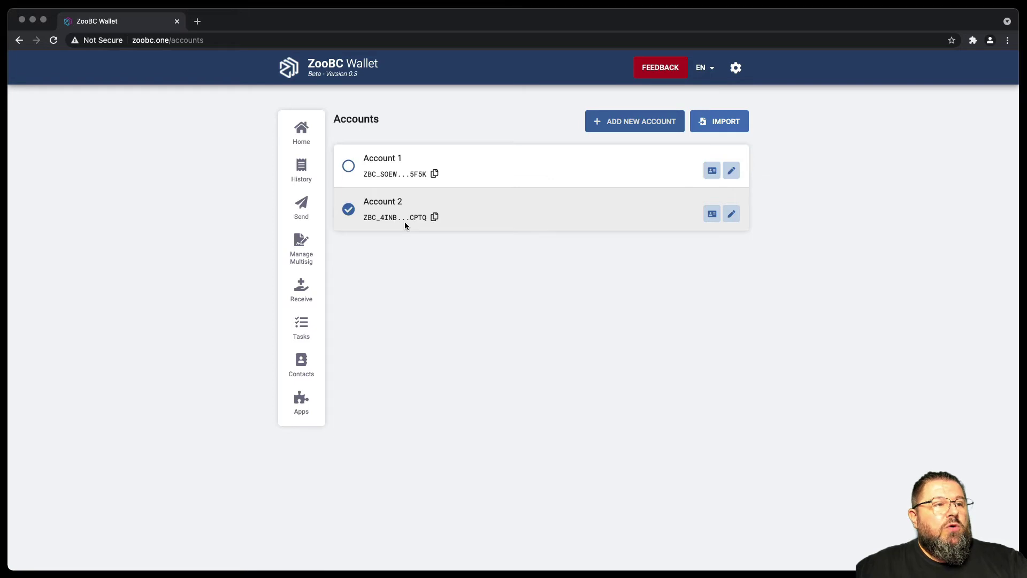
Return to the dashboard and switch to Account 1, then back to Account 2.
left_click(303, 132)
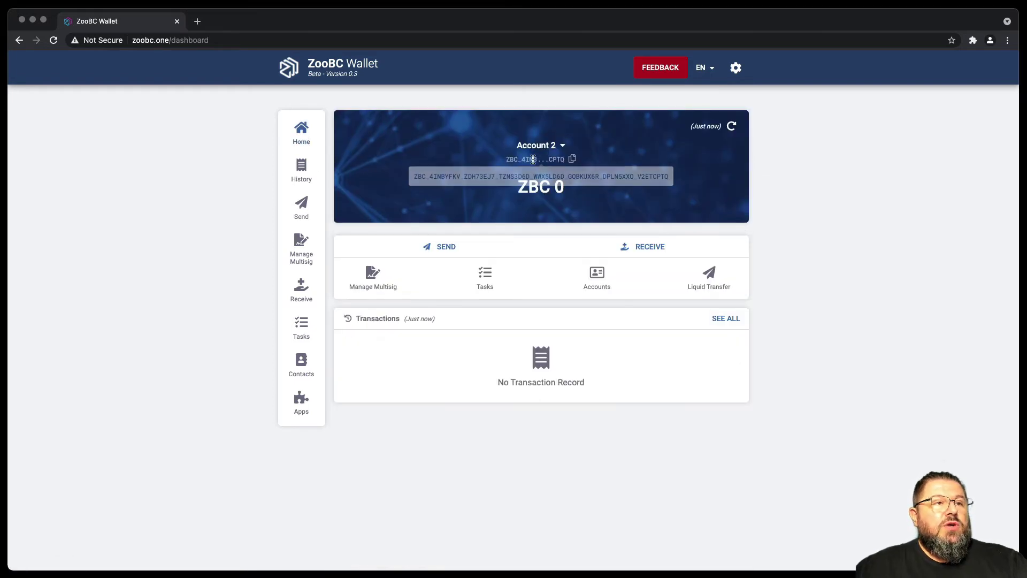
left_click(561, 145)
left_click(554, 195)
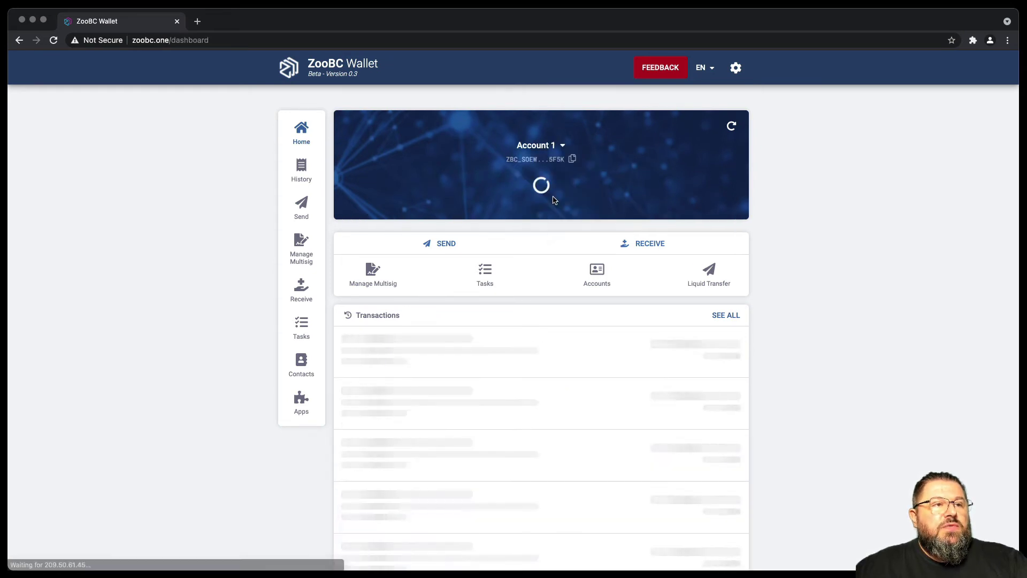
left_click(563, 146)
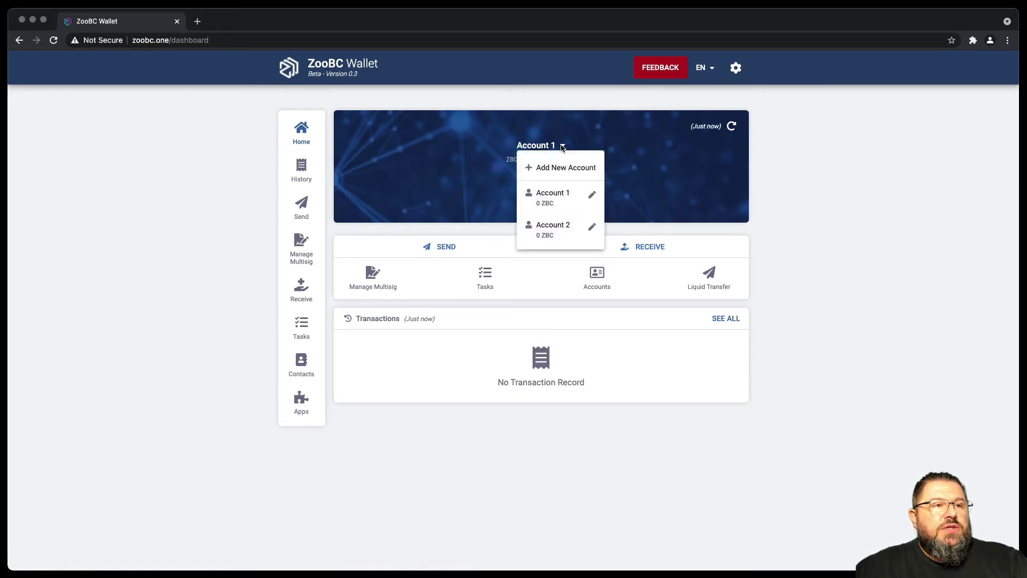
left_click(553, 235)
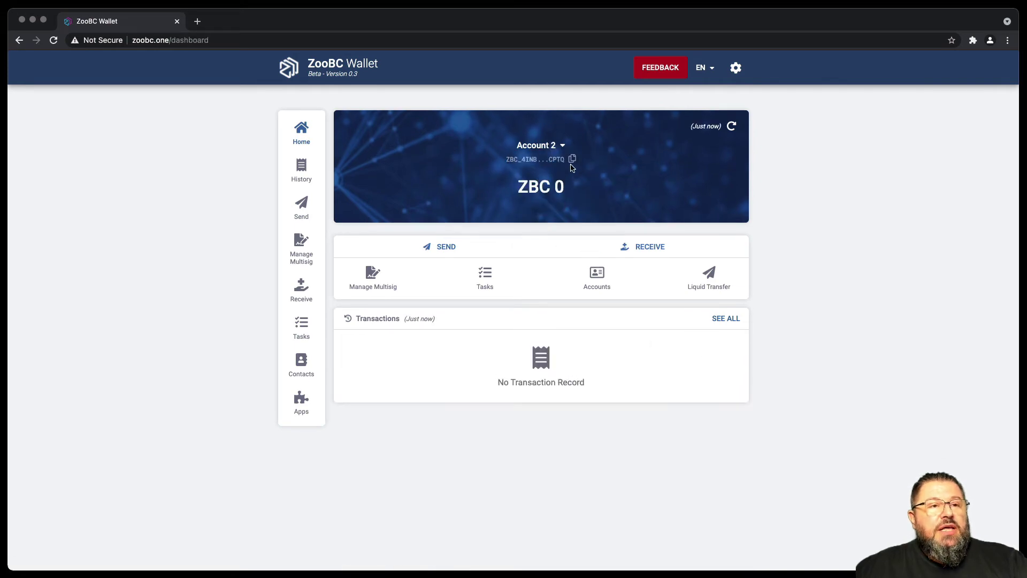
Copy Account 2's full ZBC address into BBEdit line 23, below the first address.
left_click(572, 159)
key("ctrl+Right")
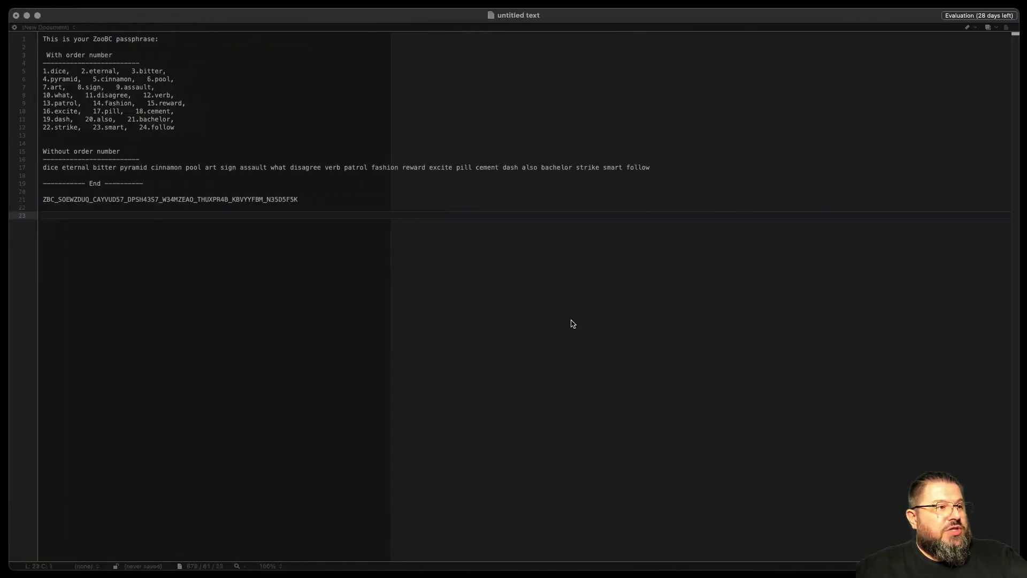
key("Return")
key("super+v")
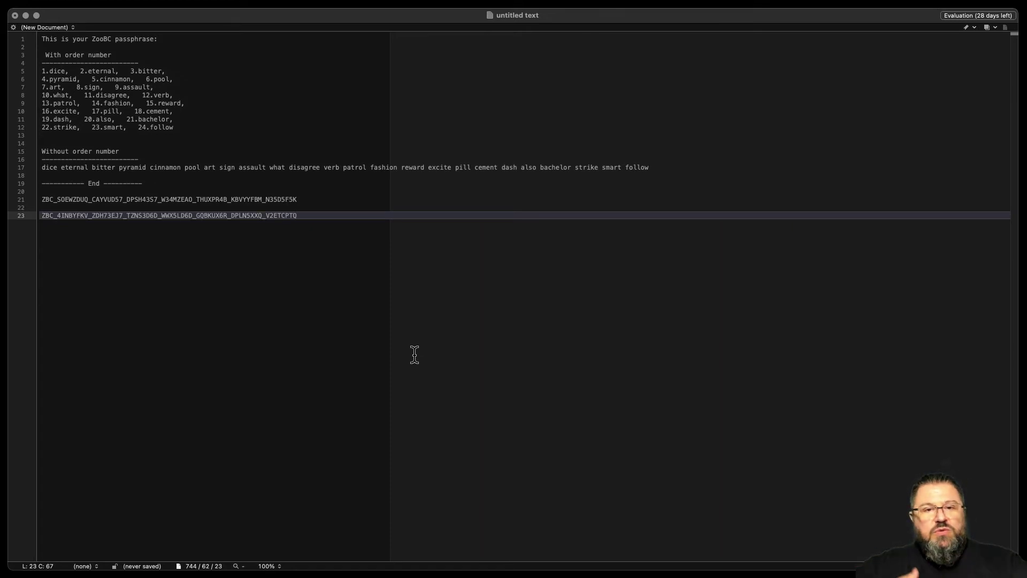
key("Return")
key("Return")
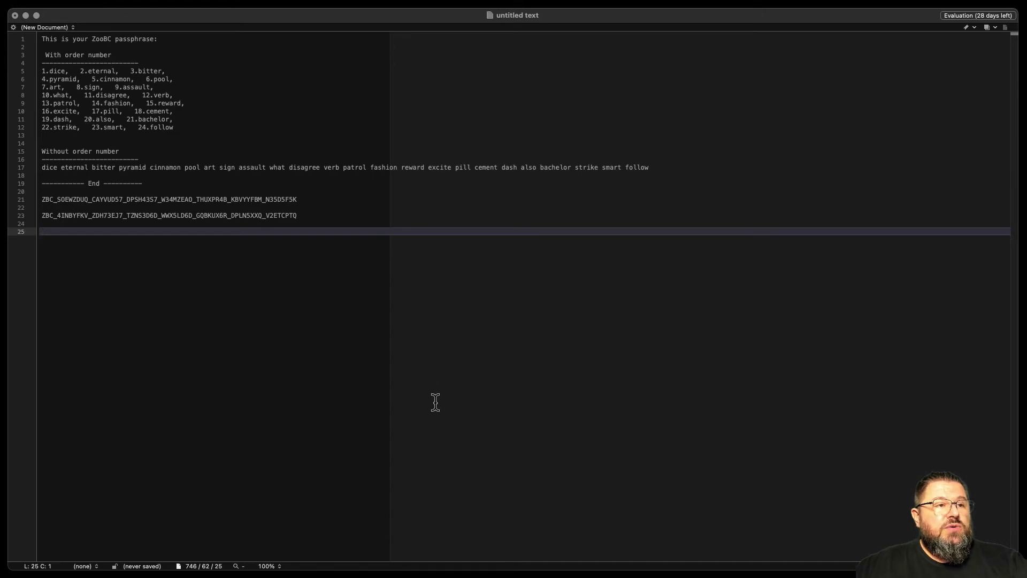
key("ctrl+Left")
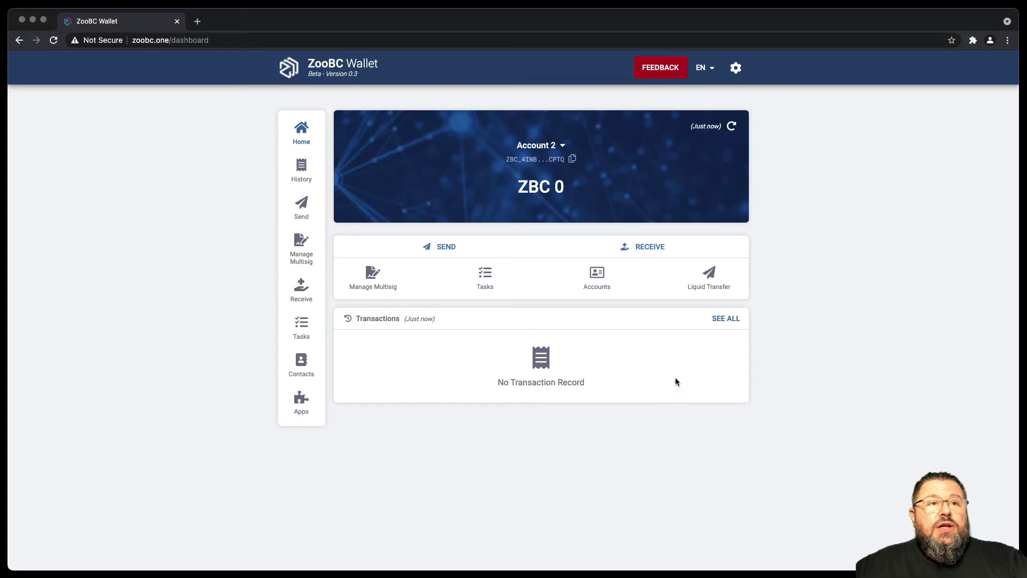
Open the wallet's General settings and check the network list, keeping Main Network selected.
left_click(736, 69)
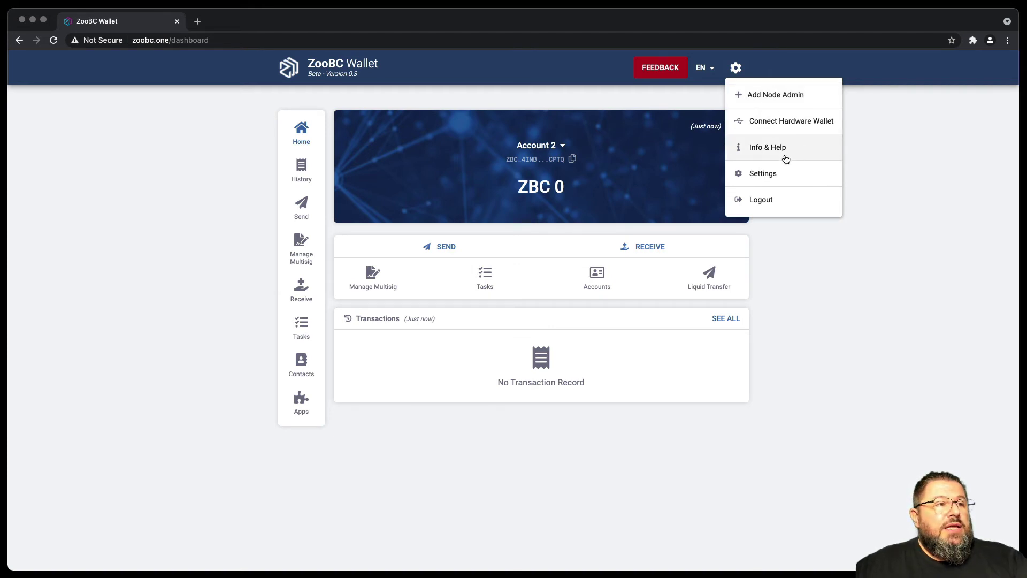
left_click(755, 179)
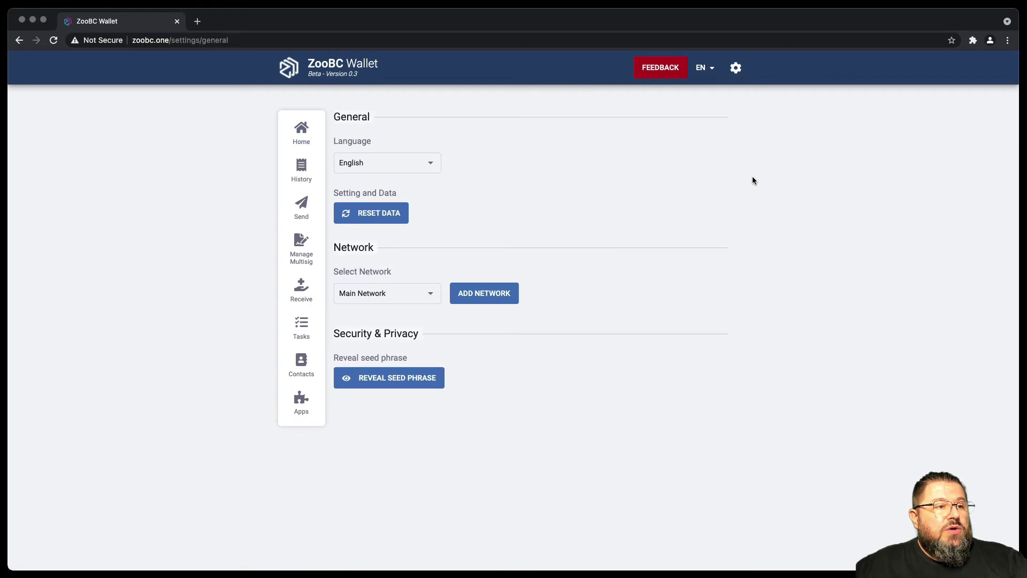
left_click(433, 296)
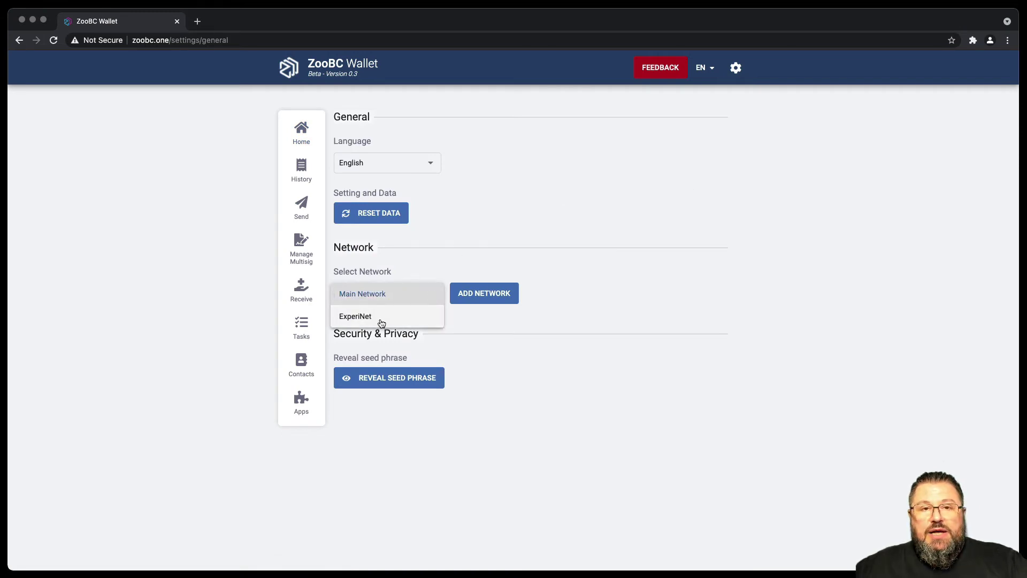
left_click(459, 254)
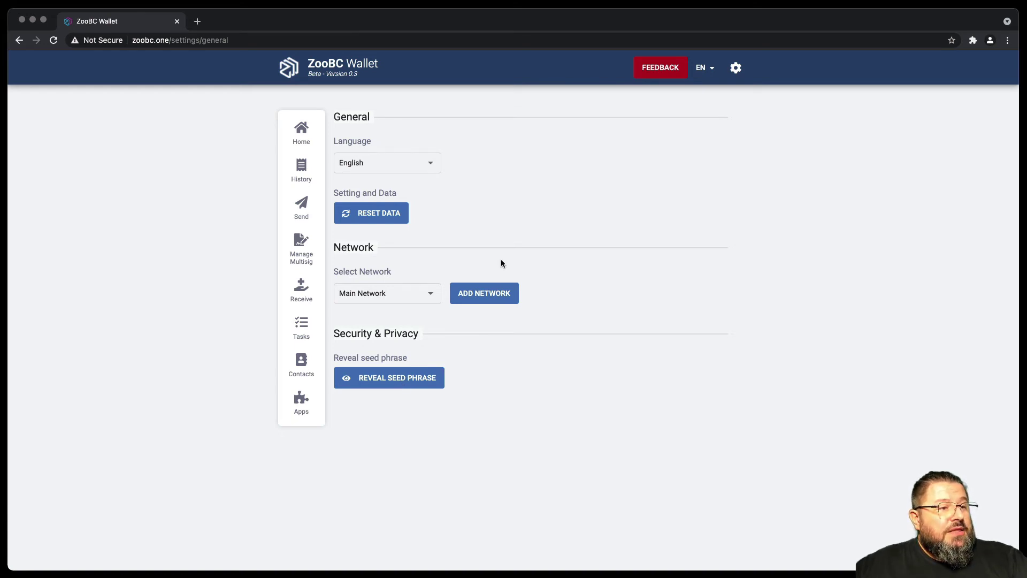
left_click(390, 386)
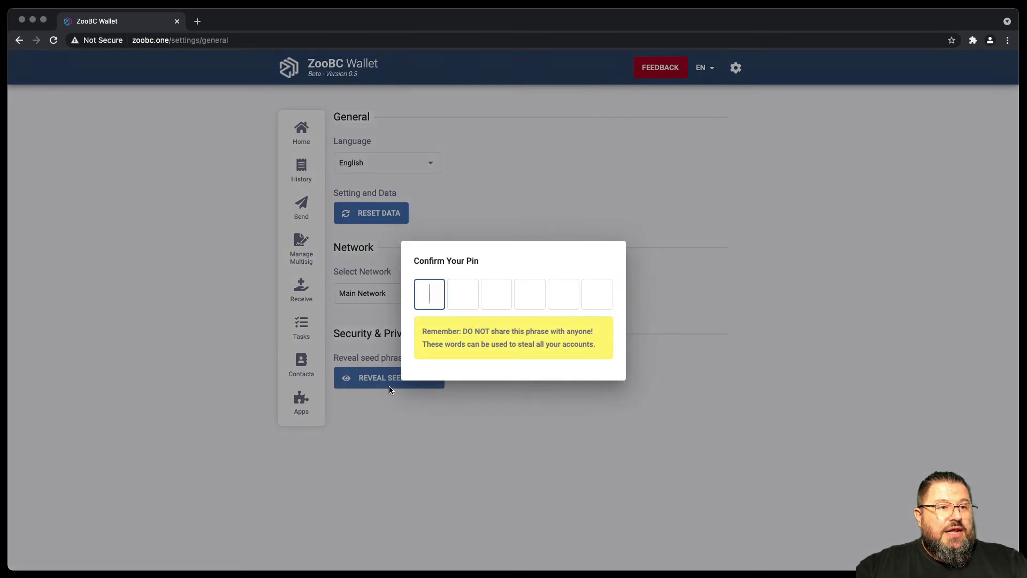
type("123456")
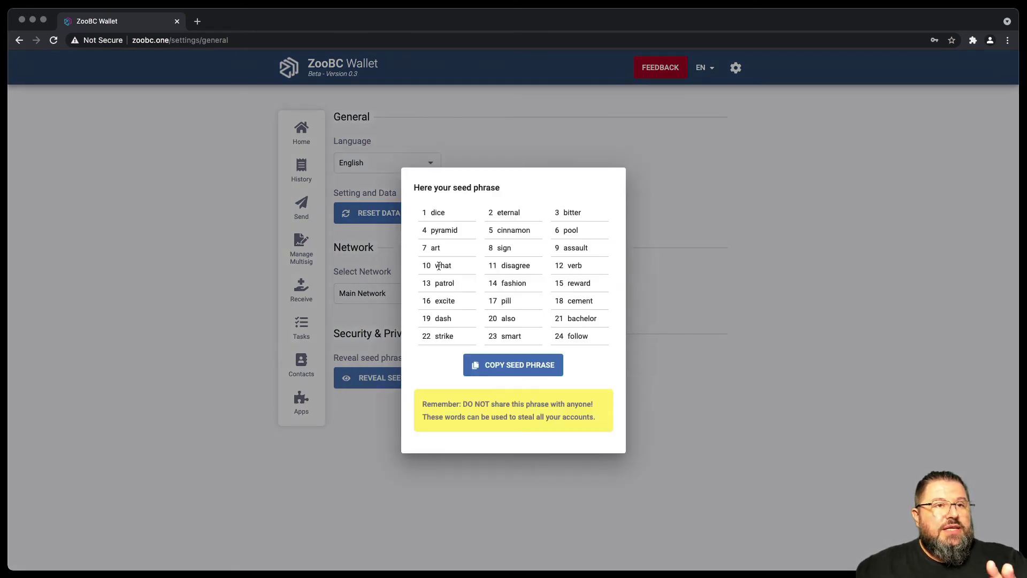
left_click(706, 275)
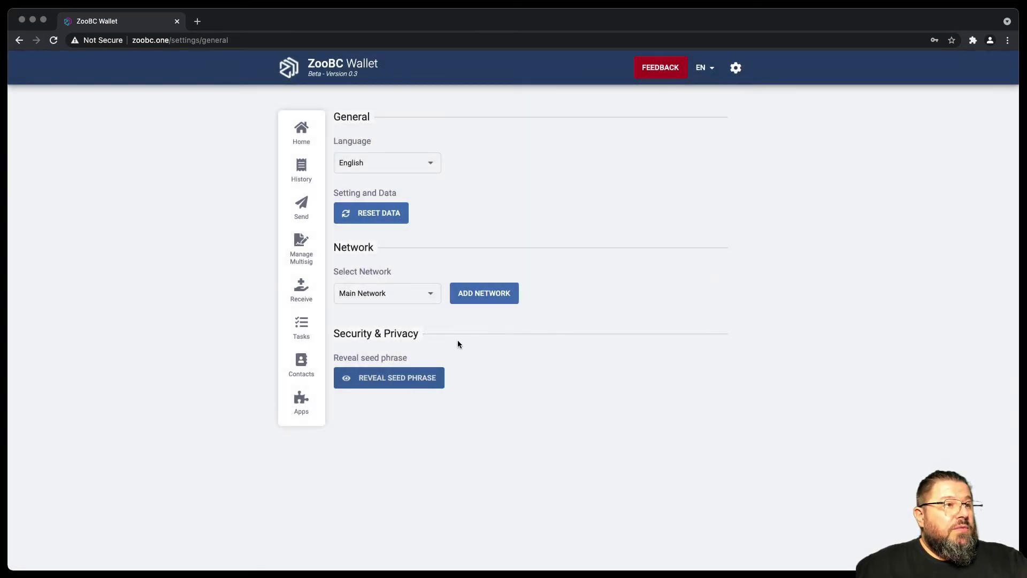
Log out of the wallet from the dashboard and re-enter the wallet PIN to unlock it.
left_click(303, 130)
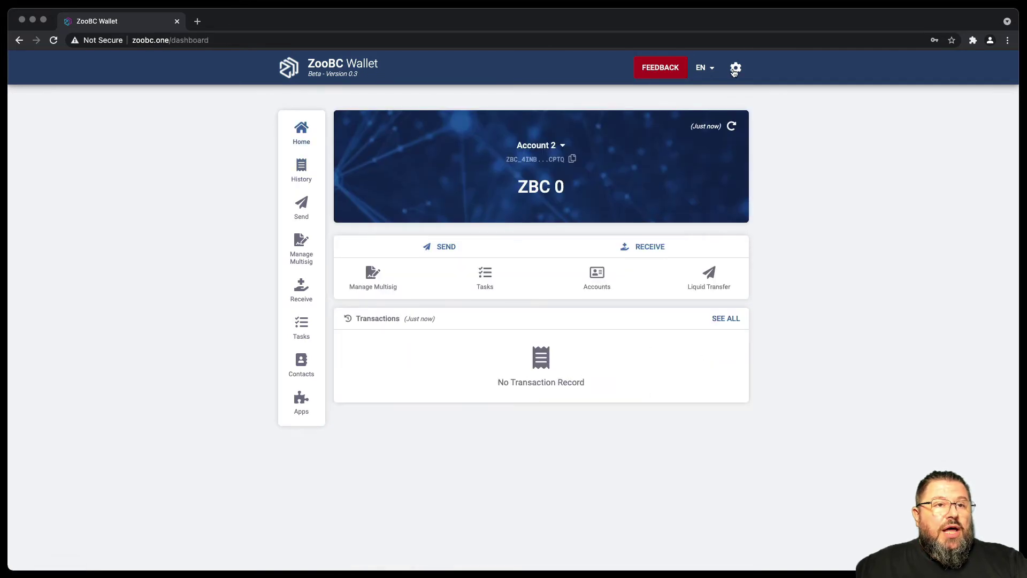
left_click(737, 68)
left_click(754, 198)
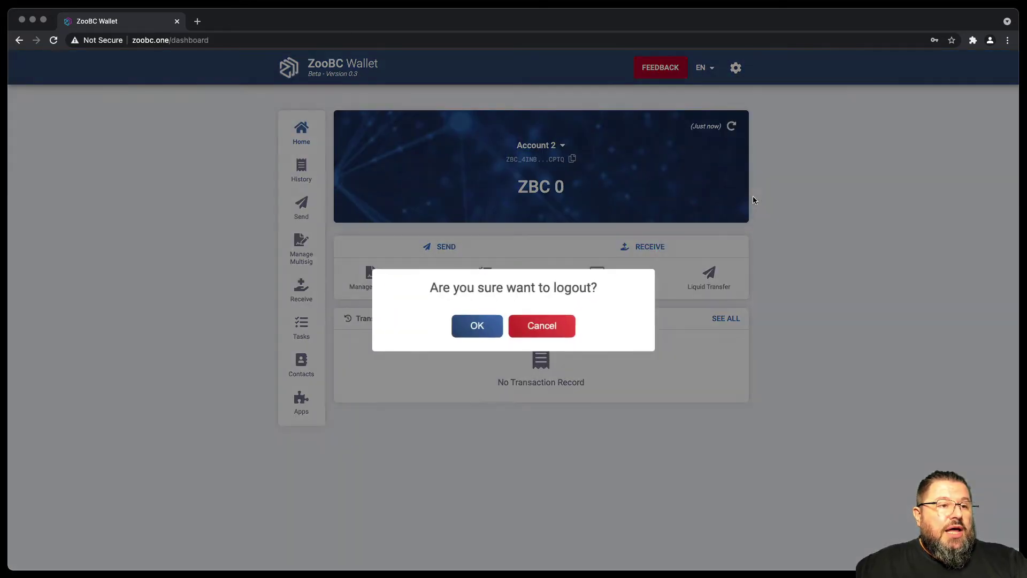
left_click(481, 336)
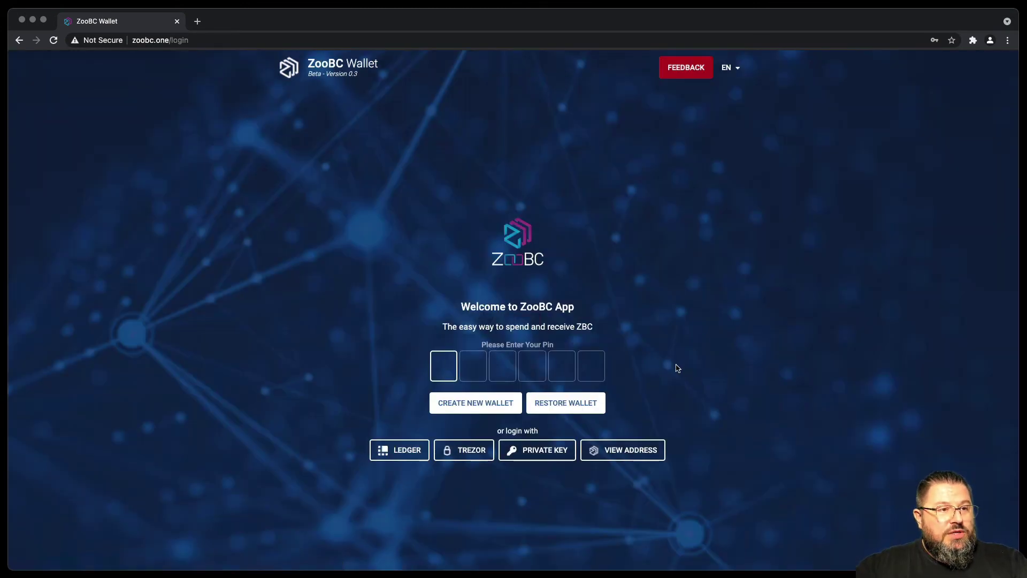
type("1234")
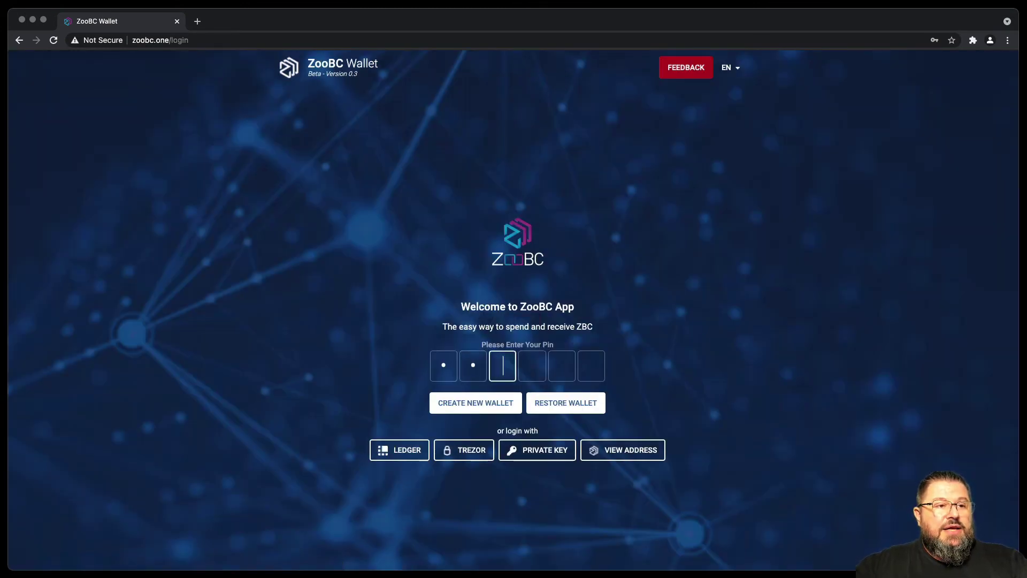
type("56")
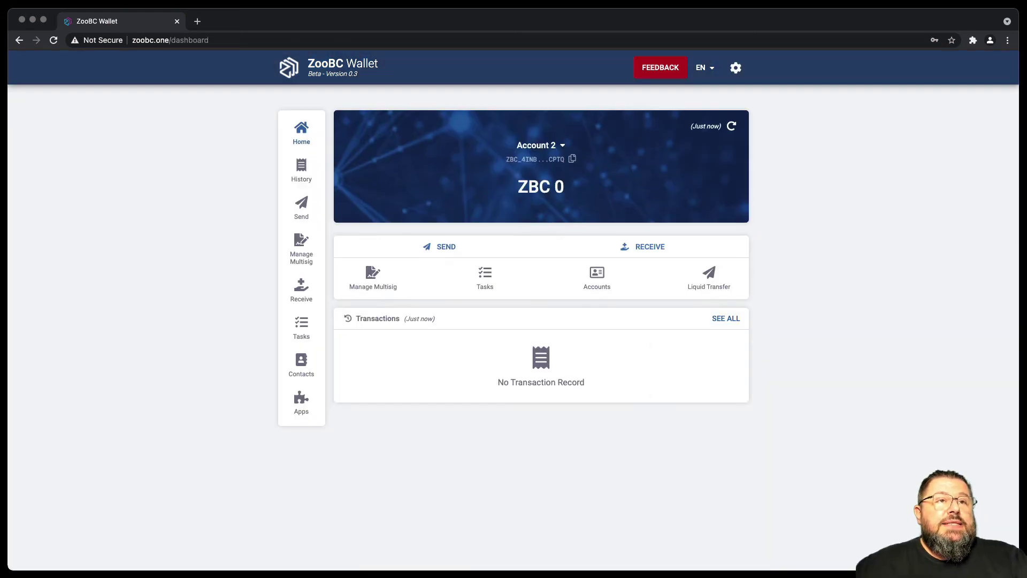
Reset the wallet's stored data from the Settings page and confirm the reset.
left_click(735, 67)
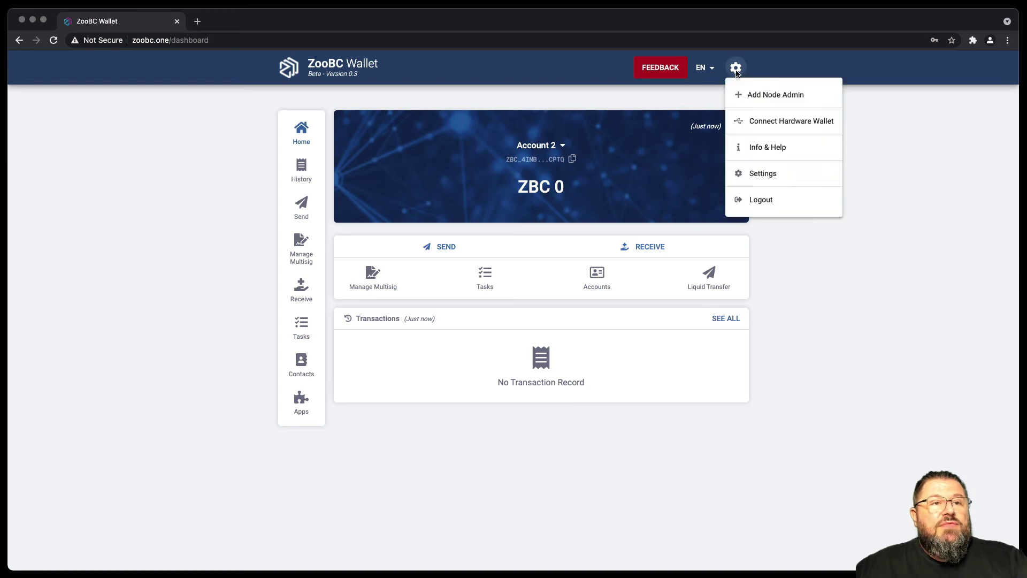
left_click(771, 175)
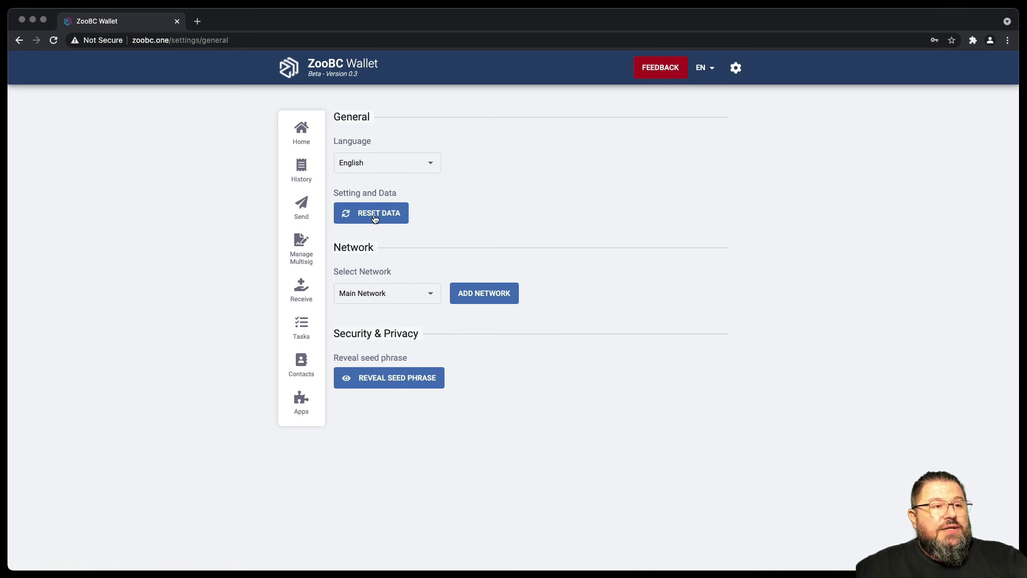
left_click(375, 219)
left_click(485, 321)
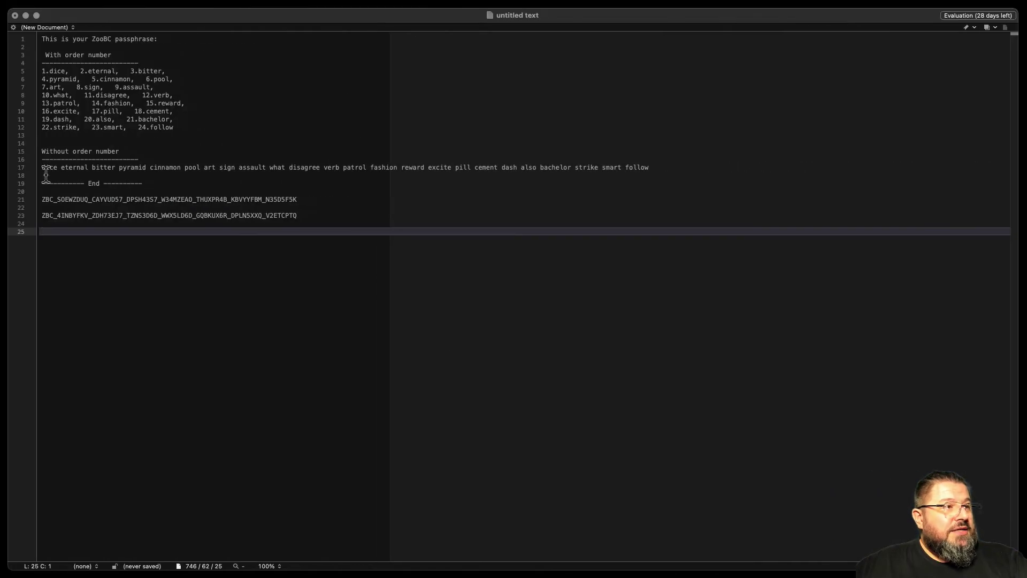
Copy the unnumbered 24-word seed phrase from BBEdit line 17 and return to the browser.
left_click_drag(43, 169, 654, 177)
key("super+c")
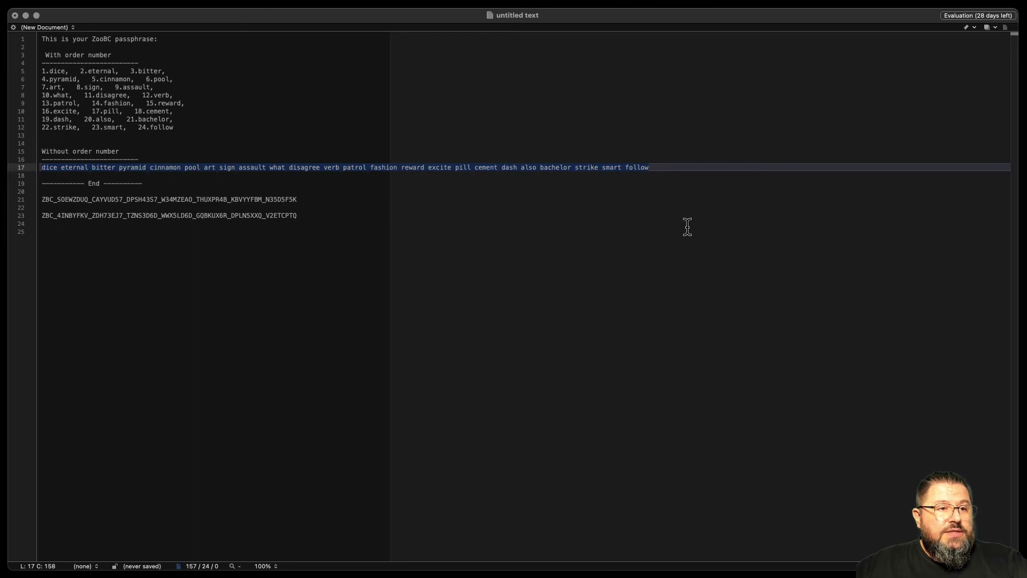
key("ctrl+Left")
Start a wallet restore by pasting the 24-word seed phrase into the seed fields.
left_click(584, 384)
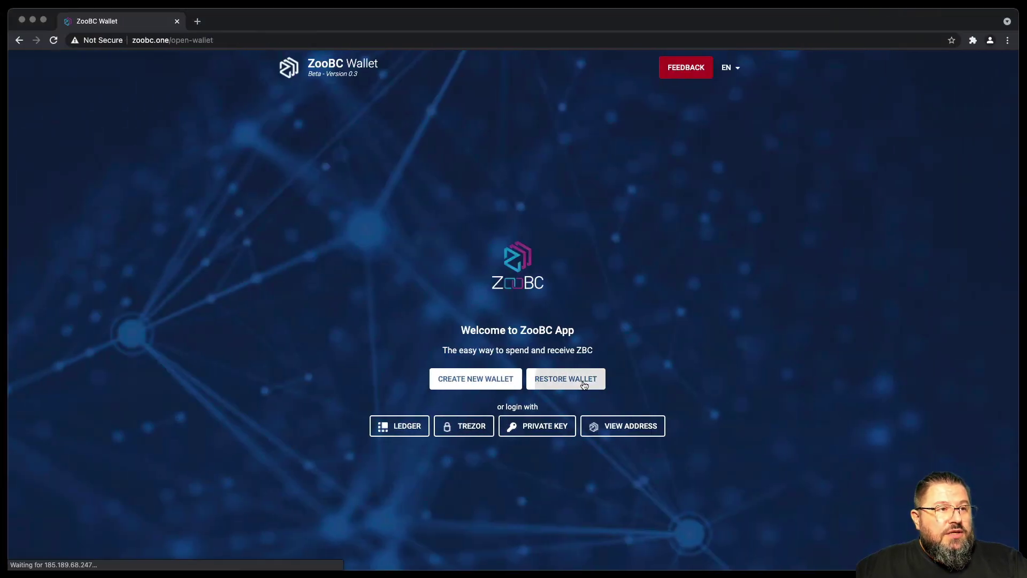
left_click(414, 219)
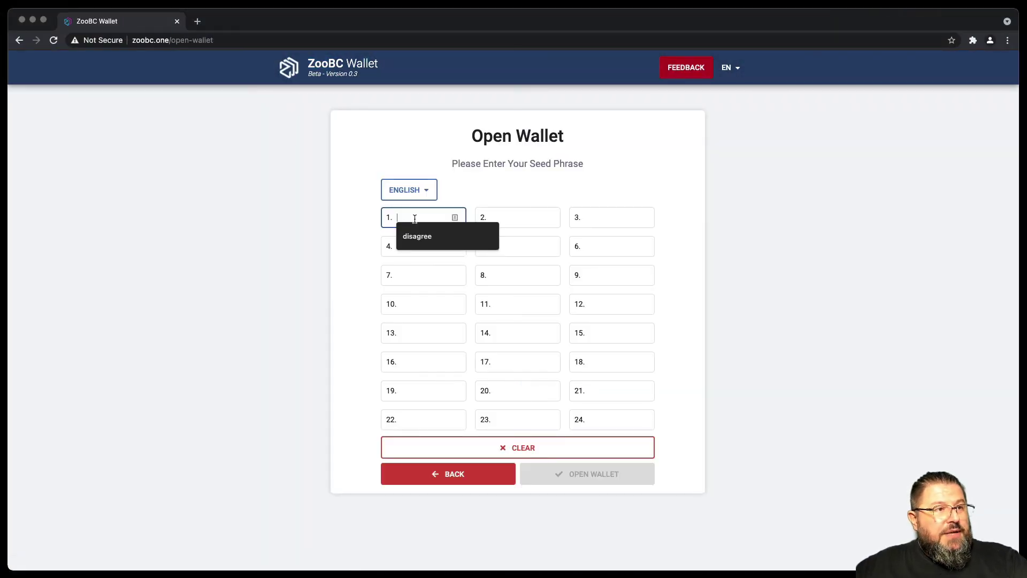
key("super+v")
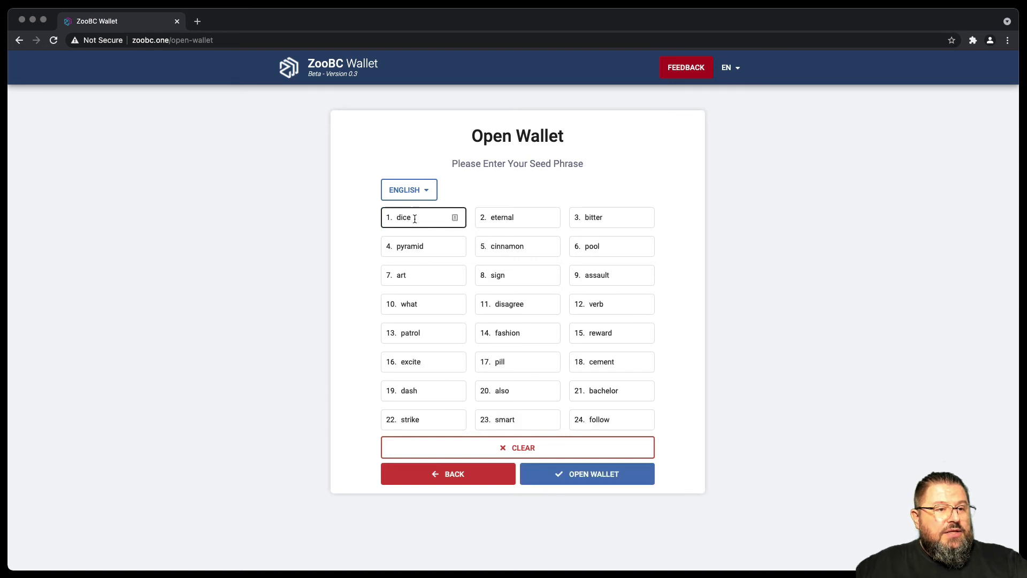
left_click(615, 478)
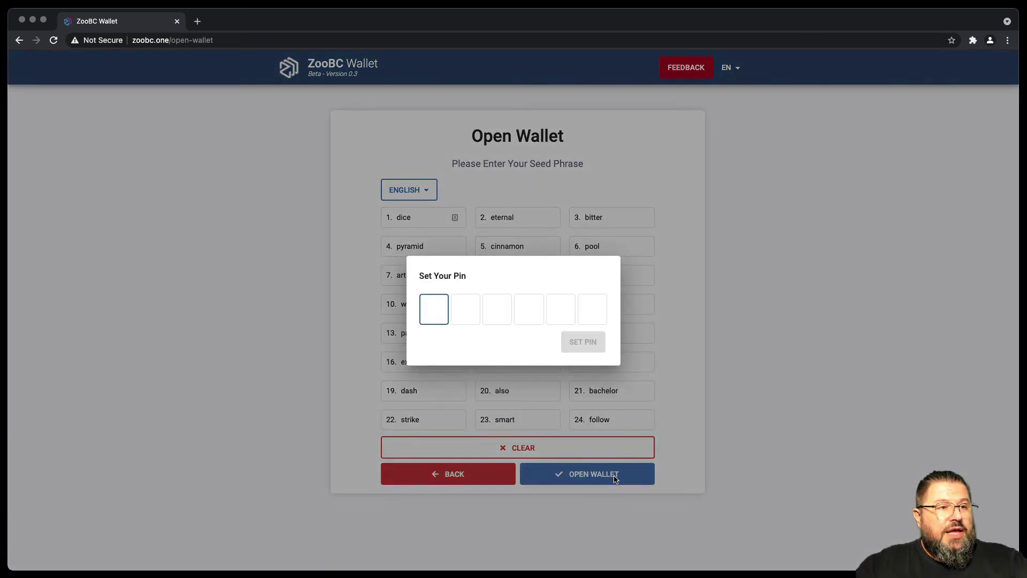
Set and confirm a new wallet PIN to open Account 1's dashboard.
type("123456")
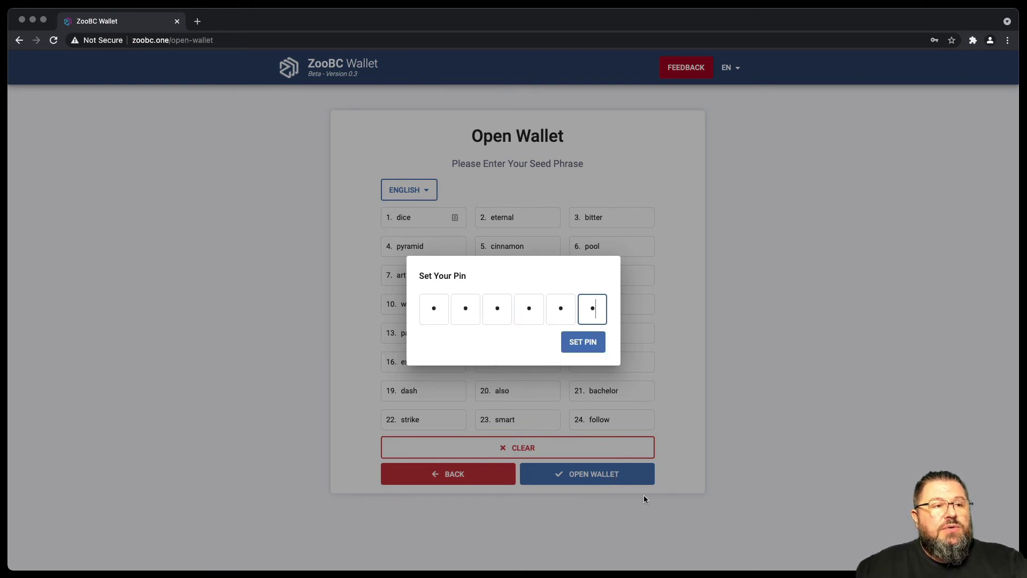
left_click(585, 345)
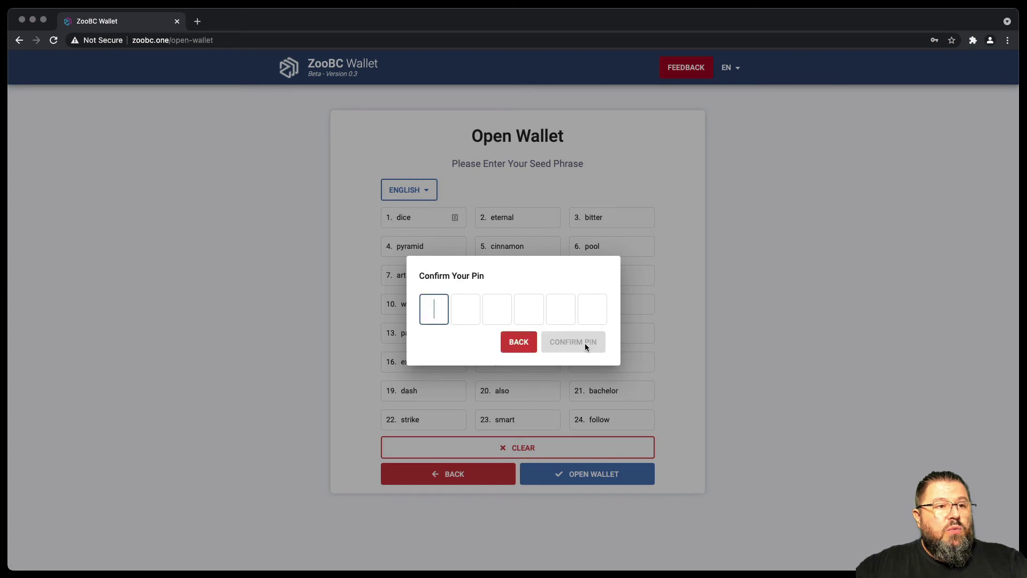
type("123456")
left_click(587, 345)
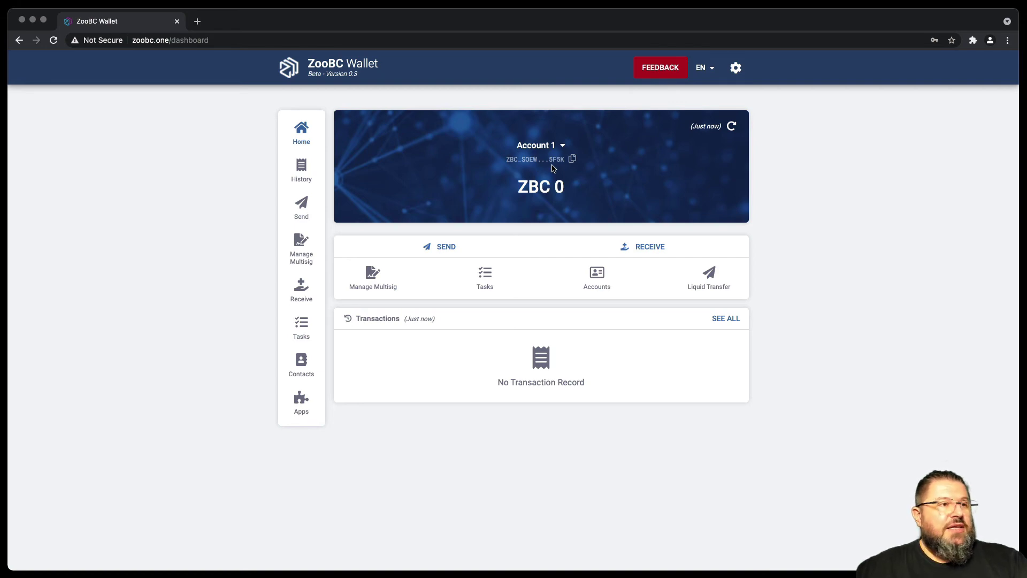
key("ctrl+Right")
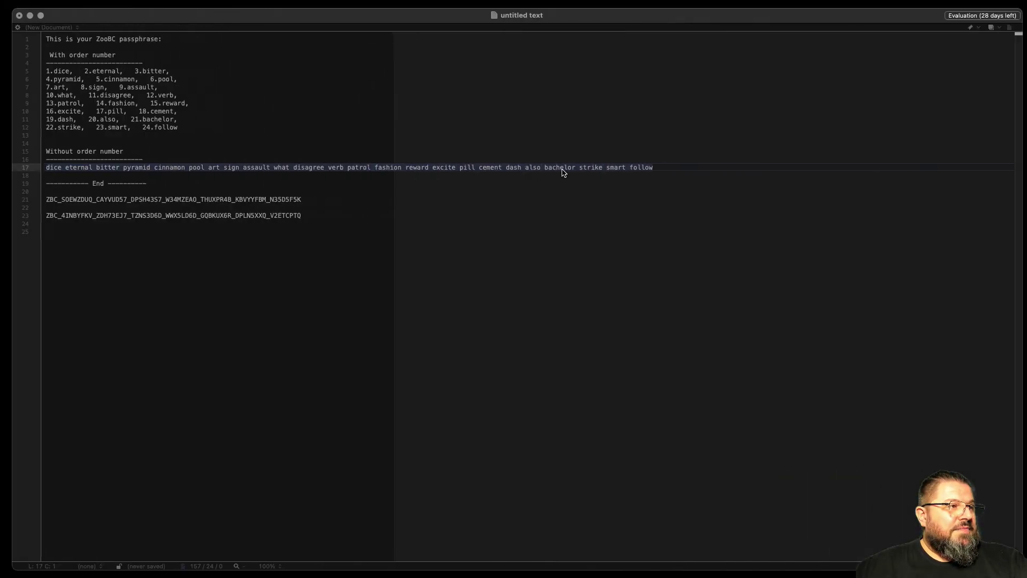
left_click_drag(58, 199, 73, 199)
left_click(294, 199)
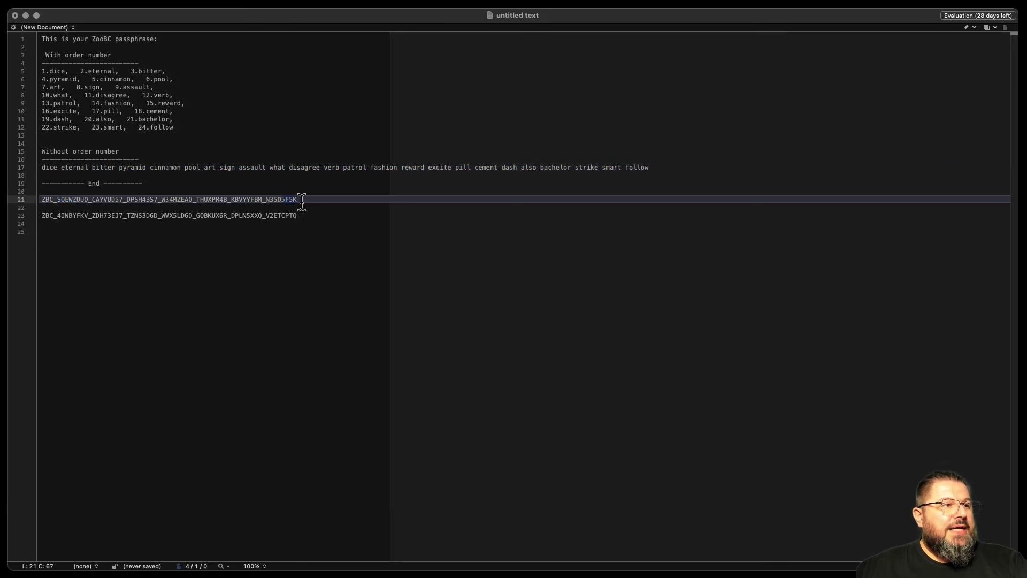
key("Down")
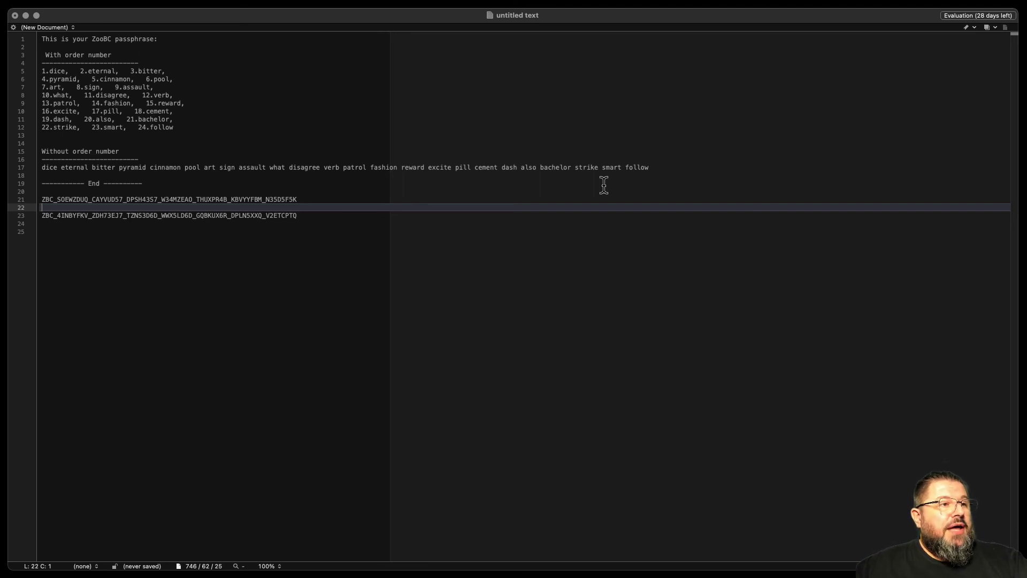
left_click(353, 255)
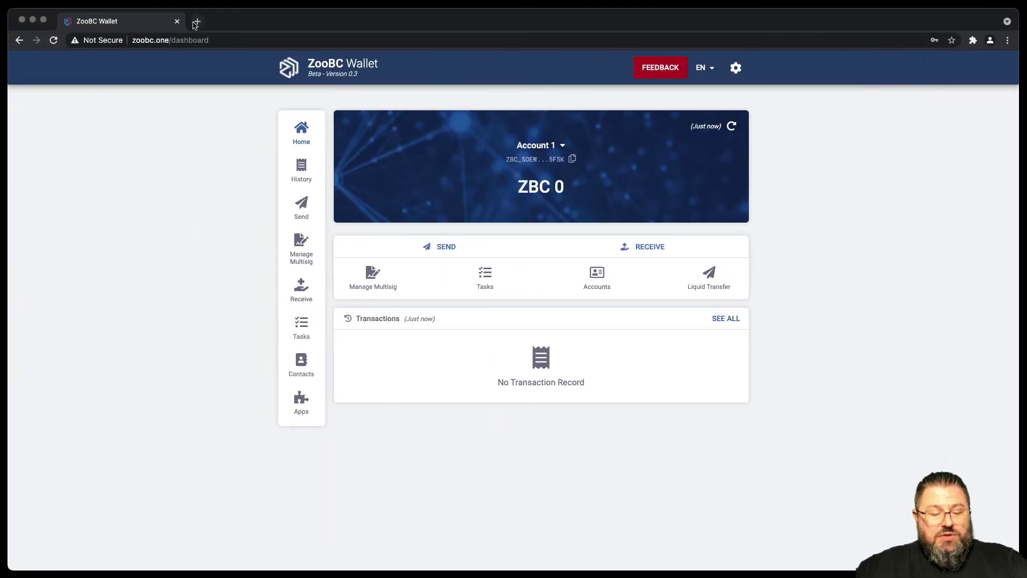
Load the zoobc.net explorer site in a new browser tab.
left_click(197, 20)
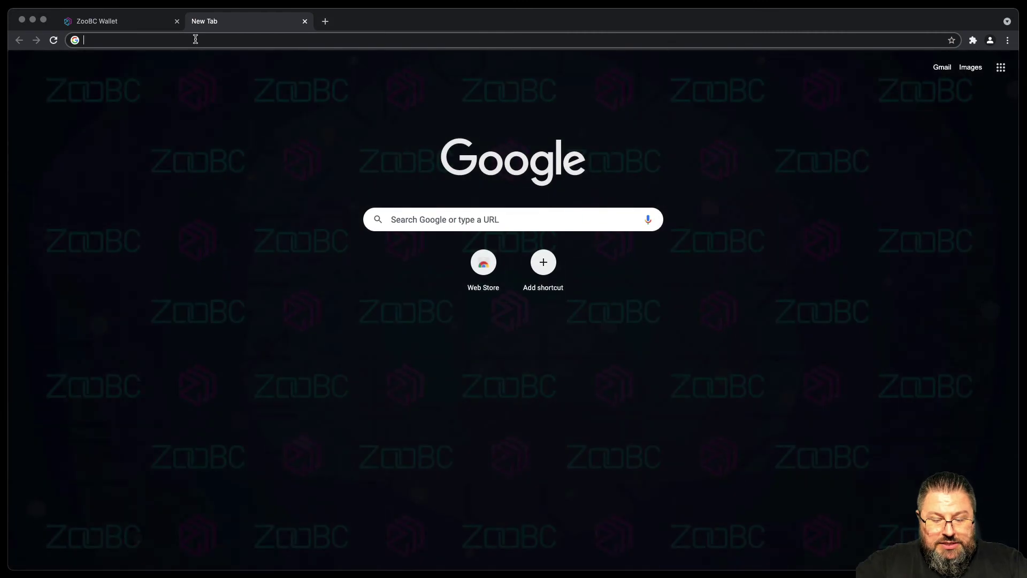
type("zoobc.net")
key("Return")
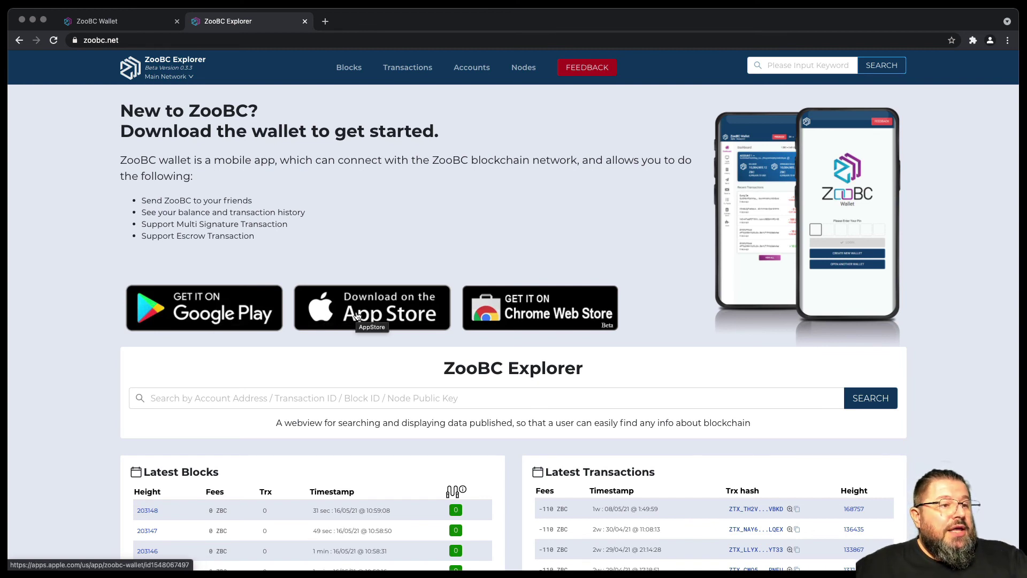
Open the ZooBC Wallet Google Play listing and page through its screenshots.
left_click(239, 315)
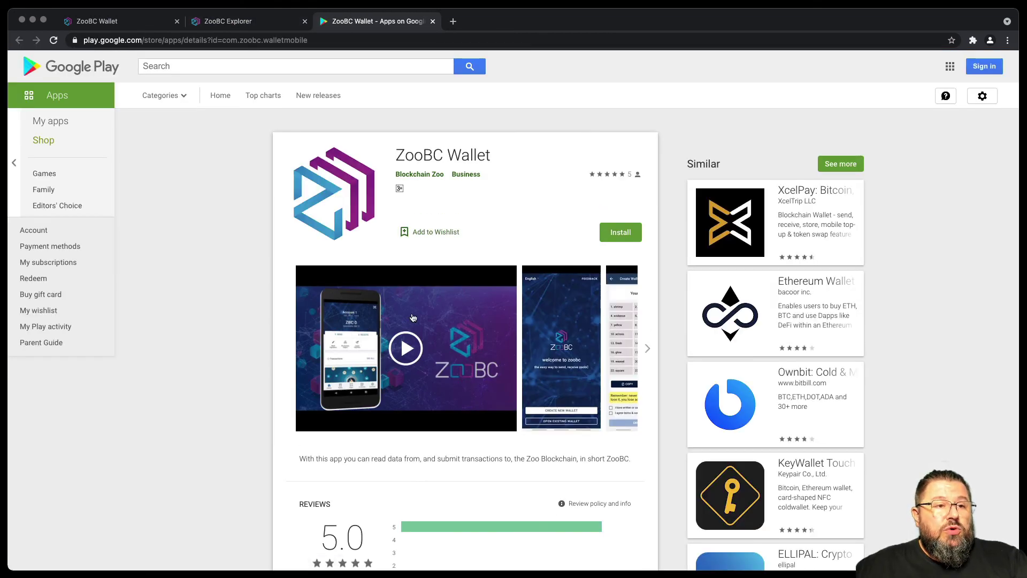
left_click(648, 349)
left_click(648, 349)
left_click(647, 349)
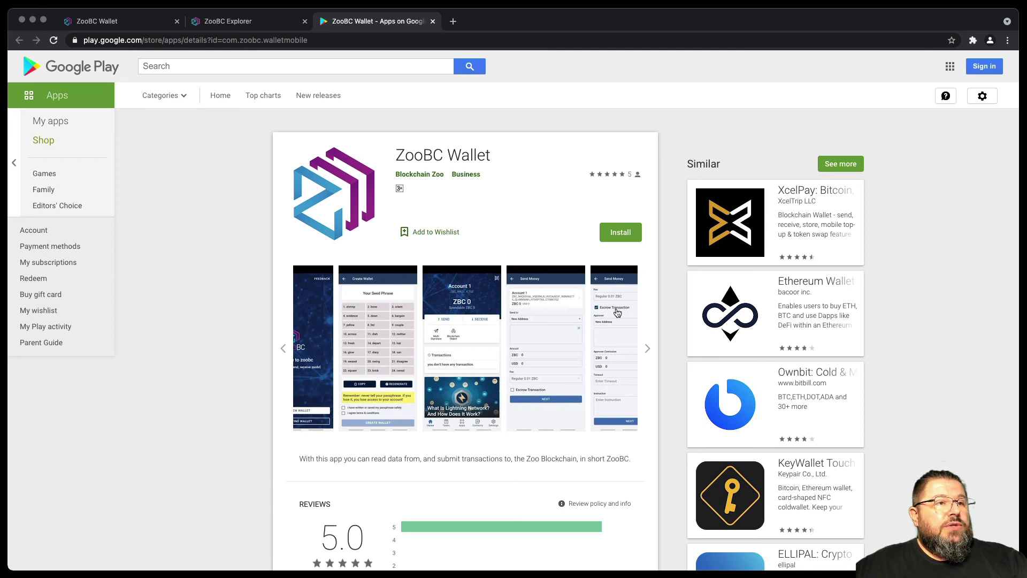
left_click(133, 24)
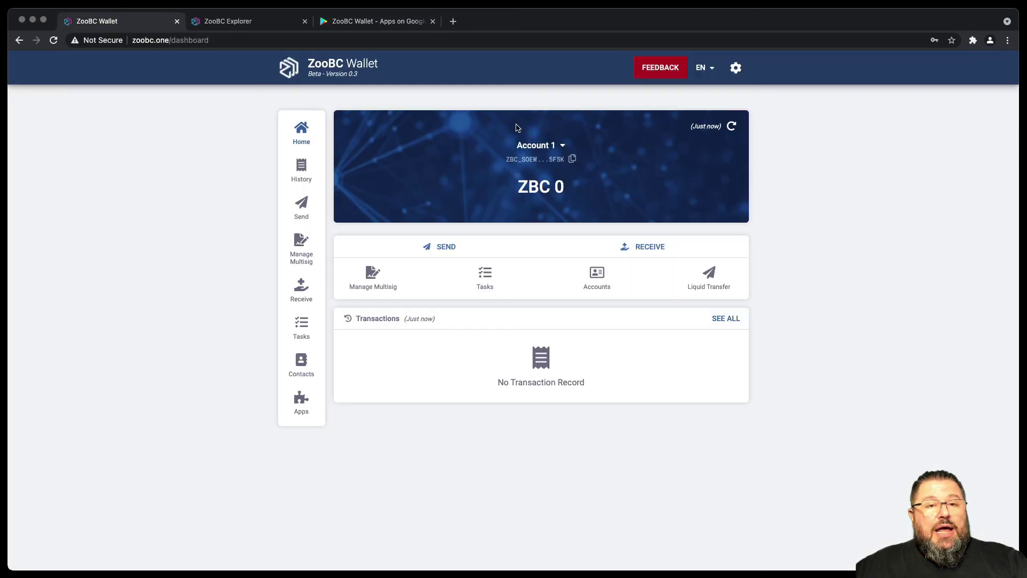